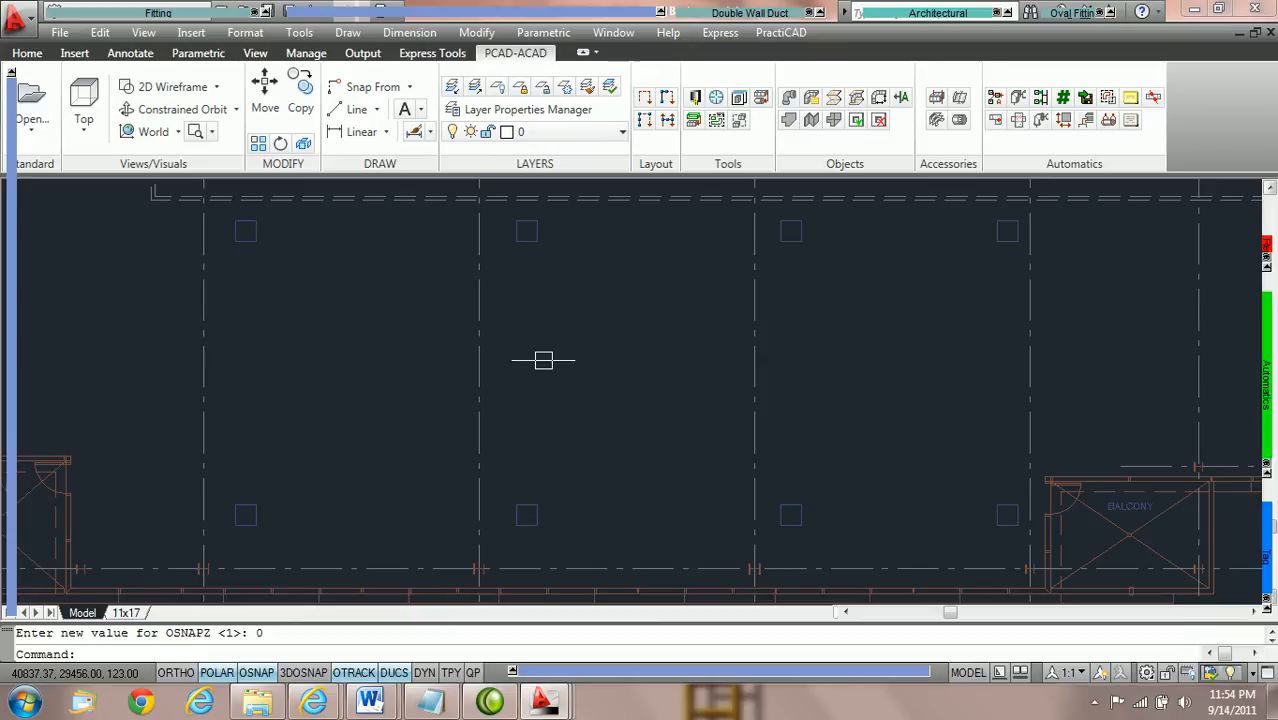
# Turn off elevation snapping with Replace Z Off.
pyautogui.scroll(-3, 542, 345)
pyautogui.moveTo(536, 345); pyautogui.dragTo(540, 418, button='middle')
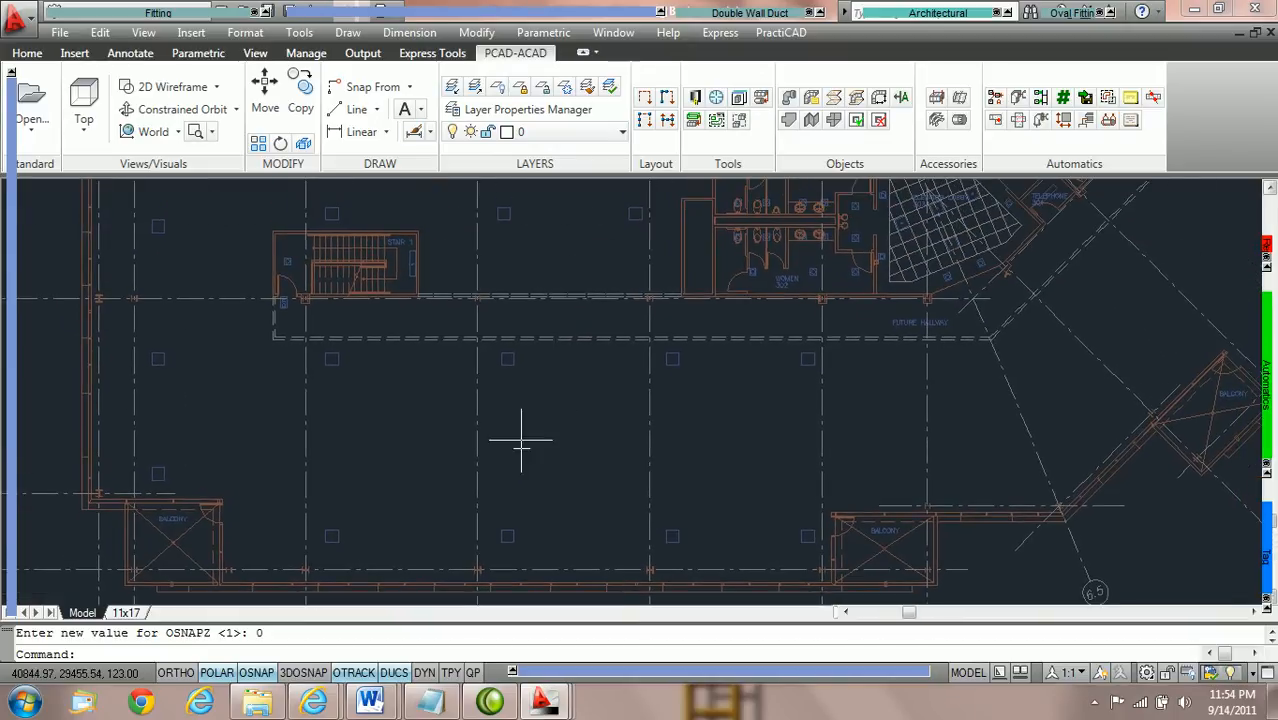
pyautogui.scroll(3, 525, 440)
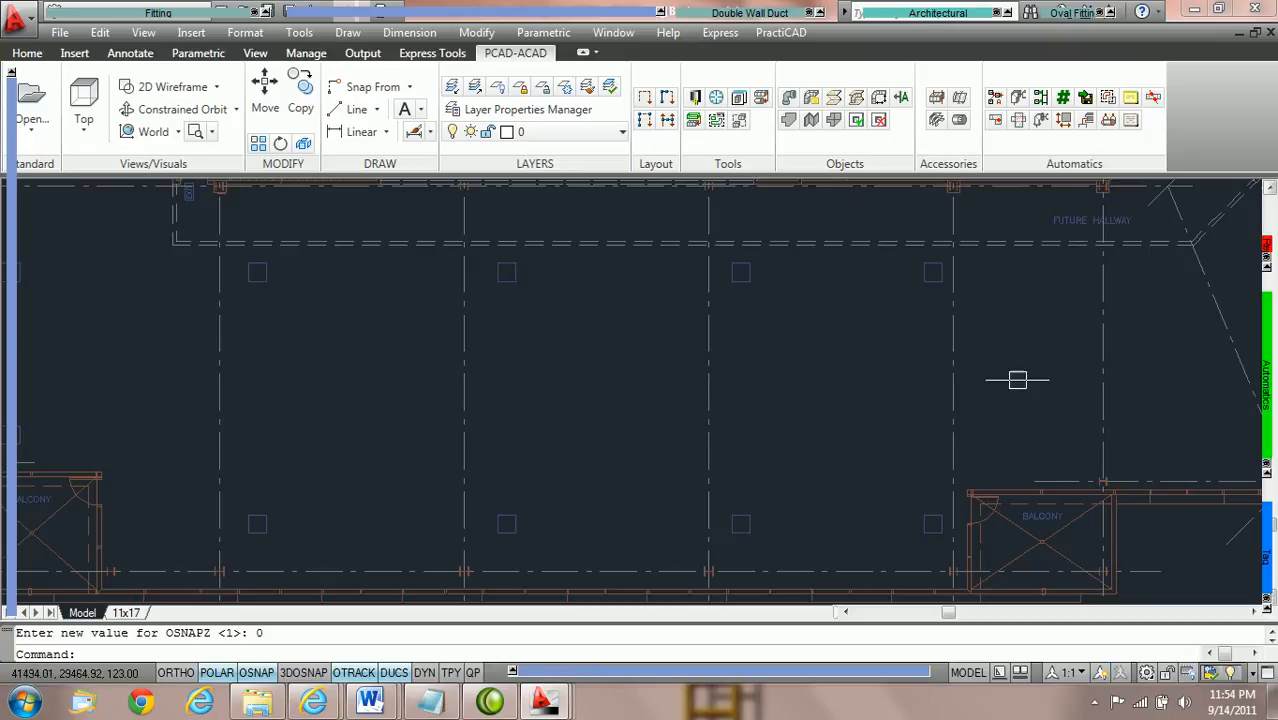
pyautogui.moveTo(1262, 392)
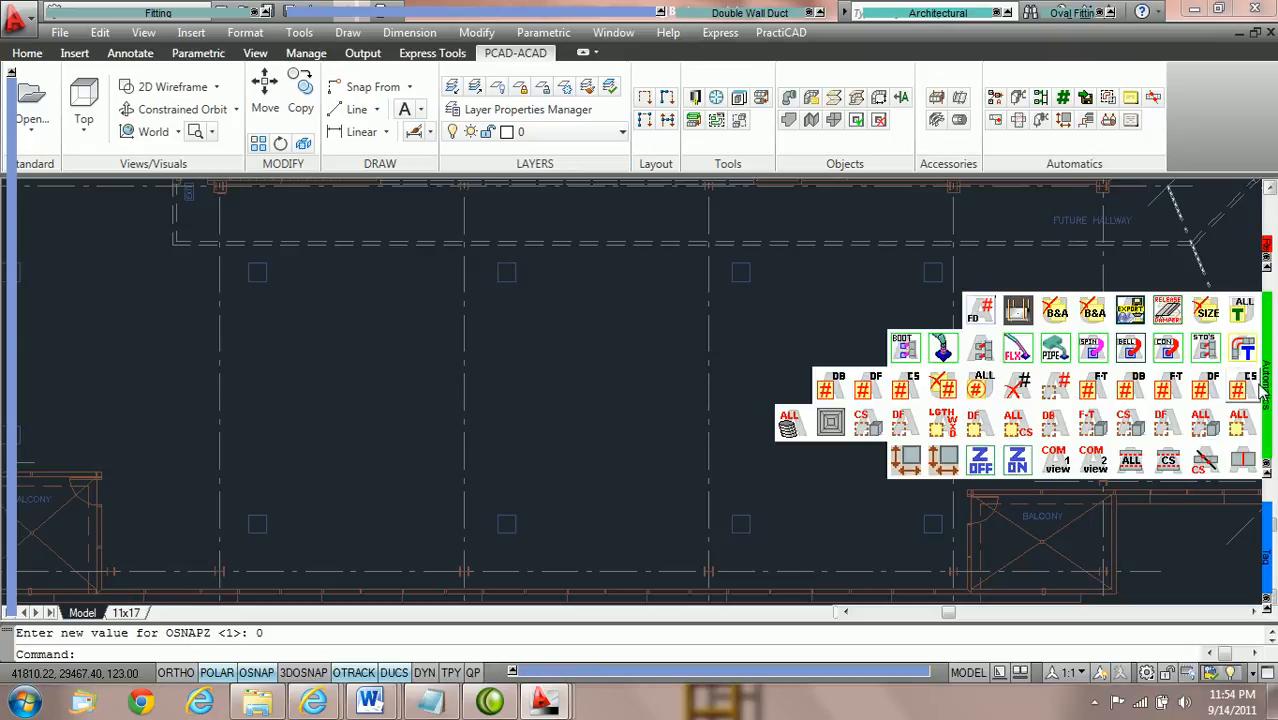
pyautogui.click(978, 468)
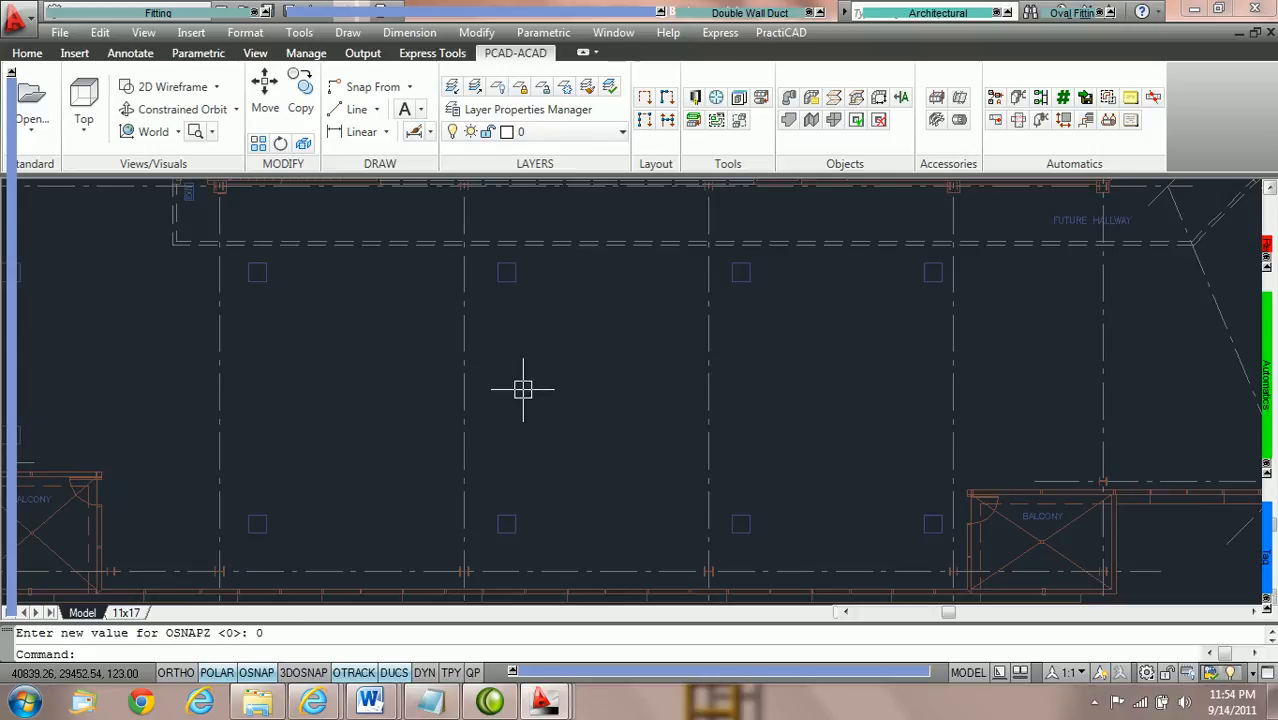
# Start a single-wall rectangular duct and set its width to 40 and depth to 20.
pyautogui.moveTo(523, 388); pyautogui.dragTo(585, 385, button='middle')
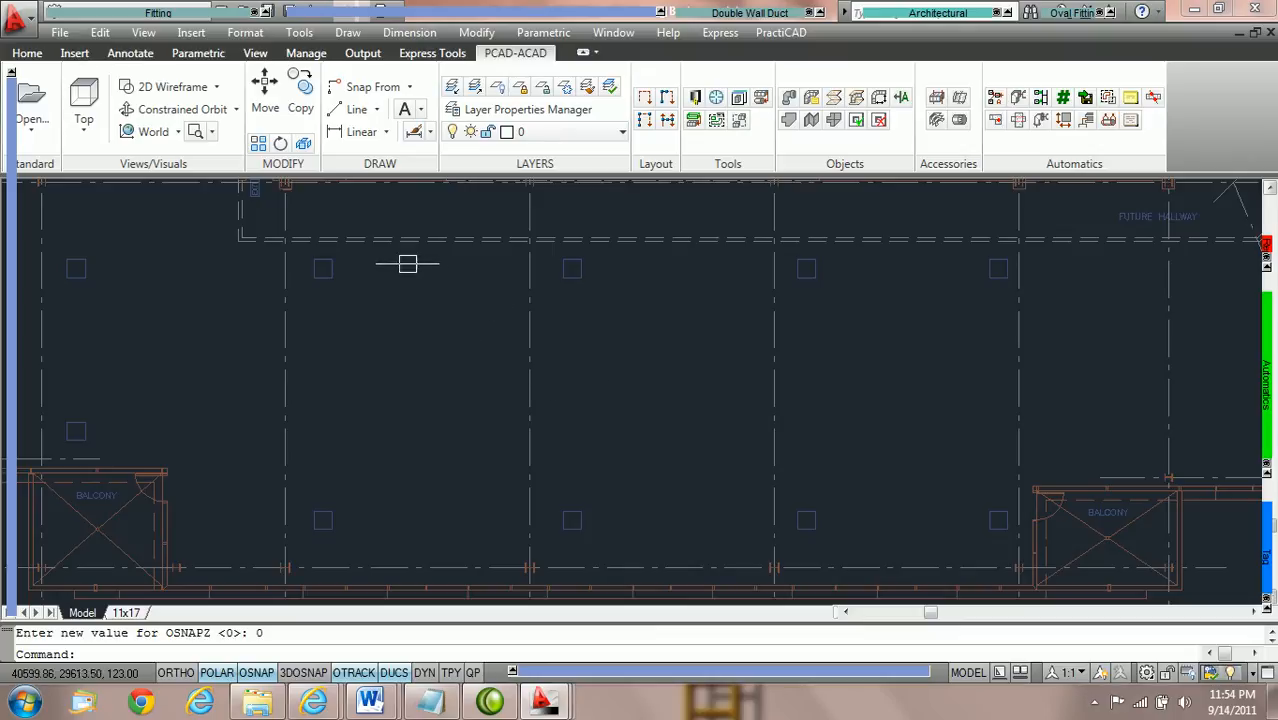
pyautogui.moveTo(104, 15)
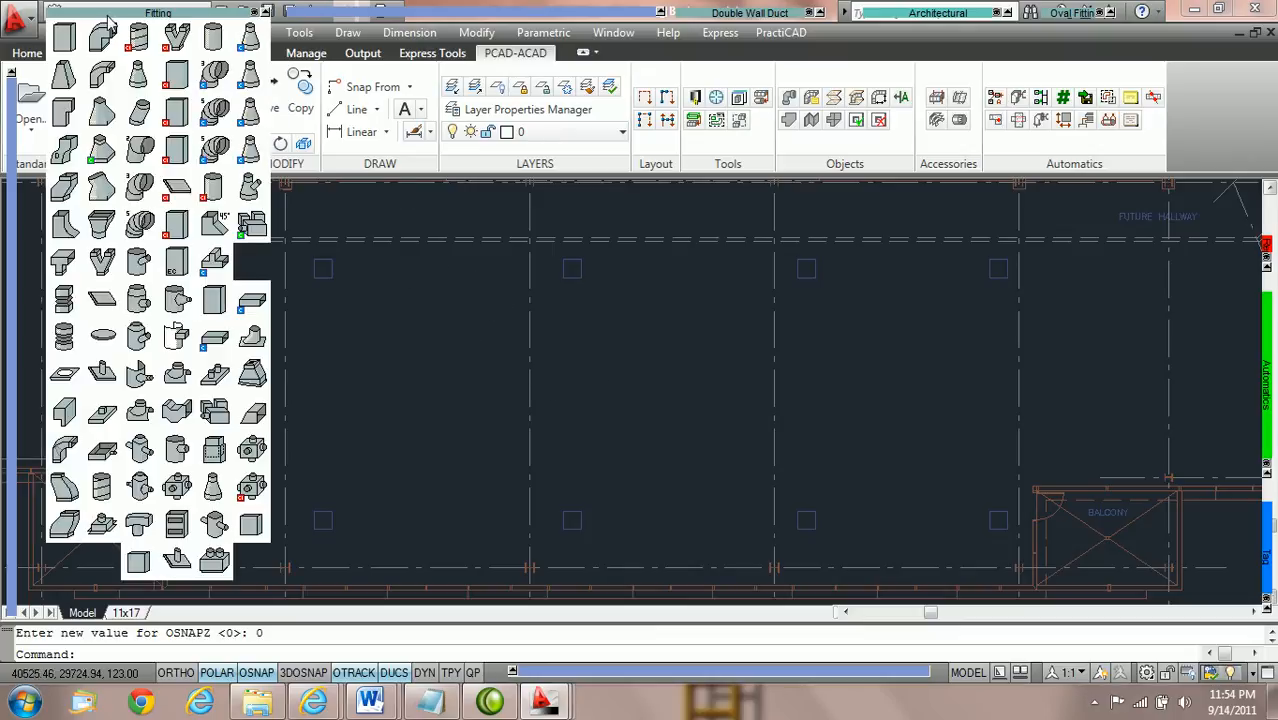
pyautogui.click(63, 41)
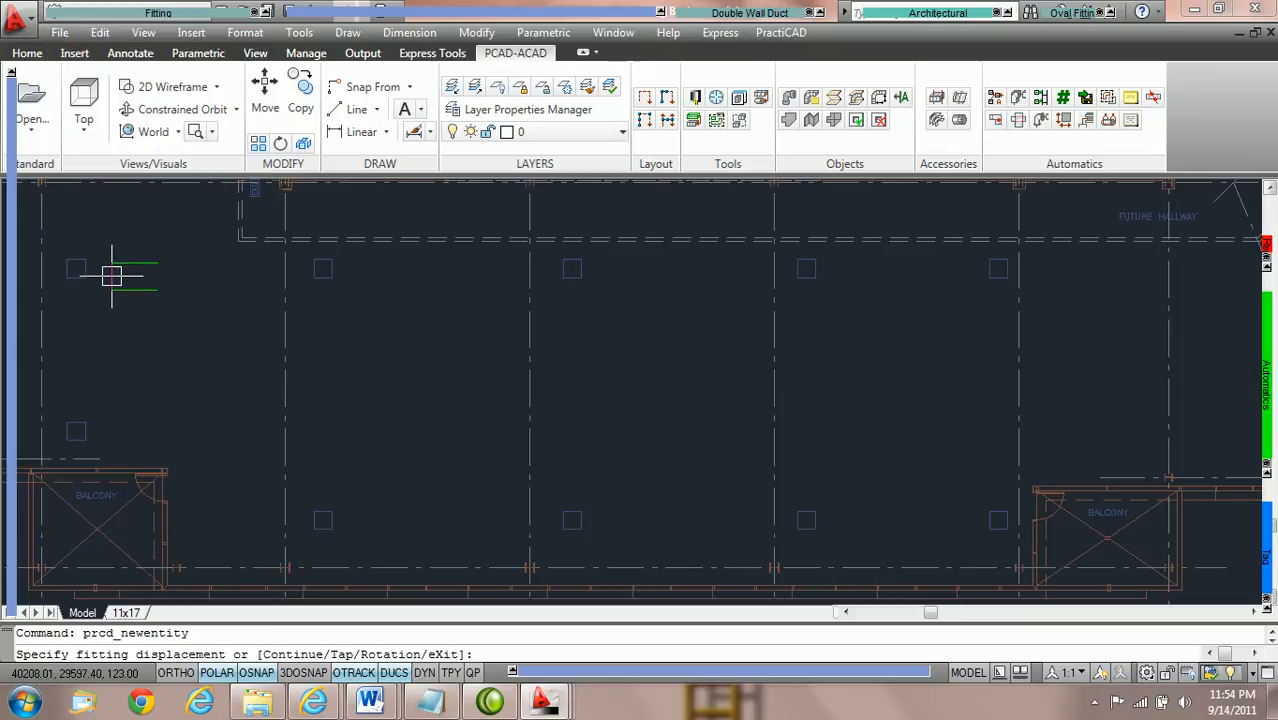
pyautogui.moveTo(26, 295)
pyautogui.click(200, 149)
pyautogui.write('40')
pyautogui.press('Tab')
pyautogui.write('20')
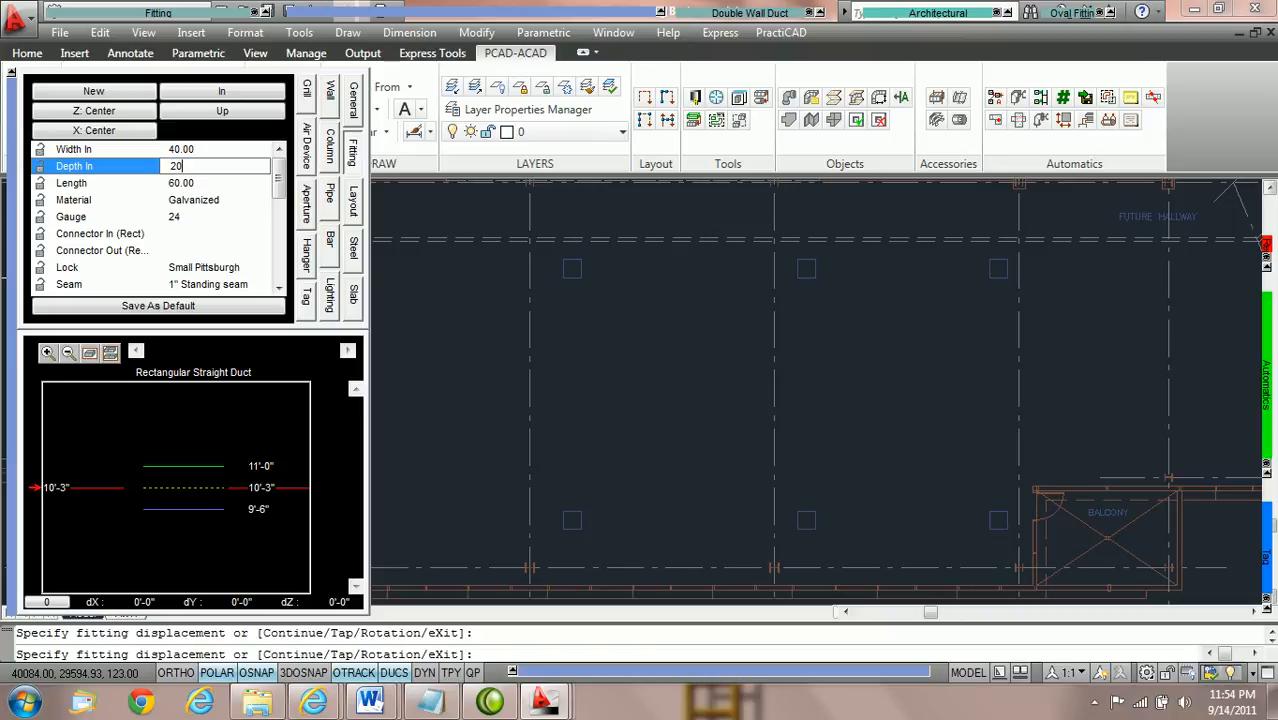
pyautogui.press('Tab')
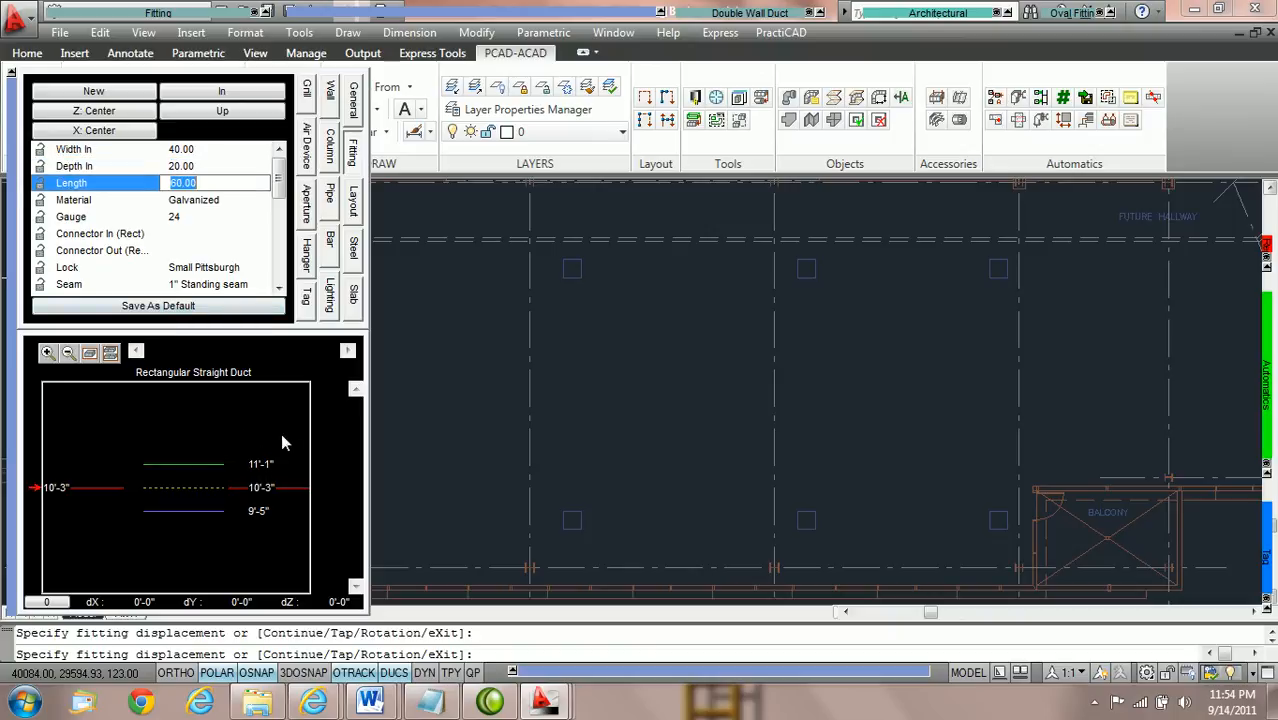
# Set the bottom elevation of the new rectangular duct to 10'.
pyautogui.click(268, 511)
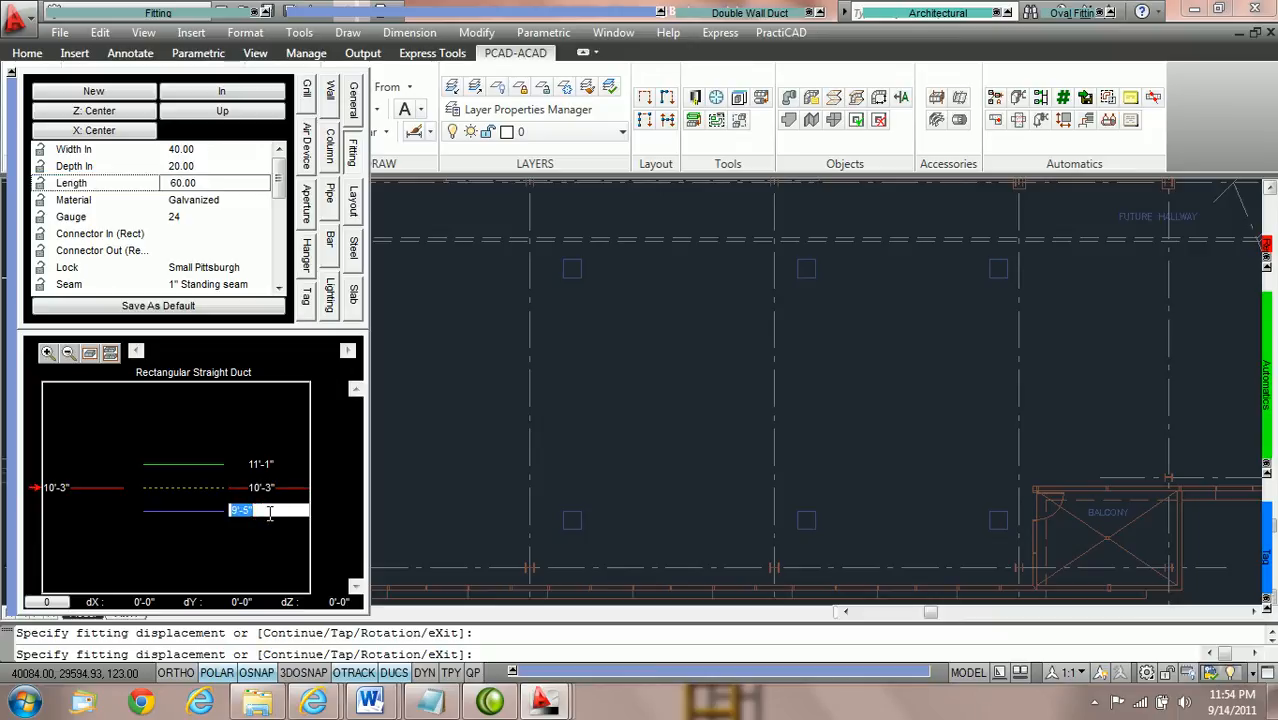
pyautogui.write('10')
pyautogui.press('Return')
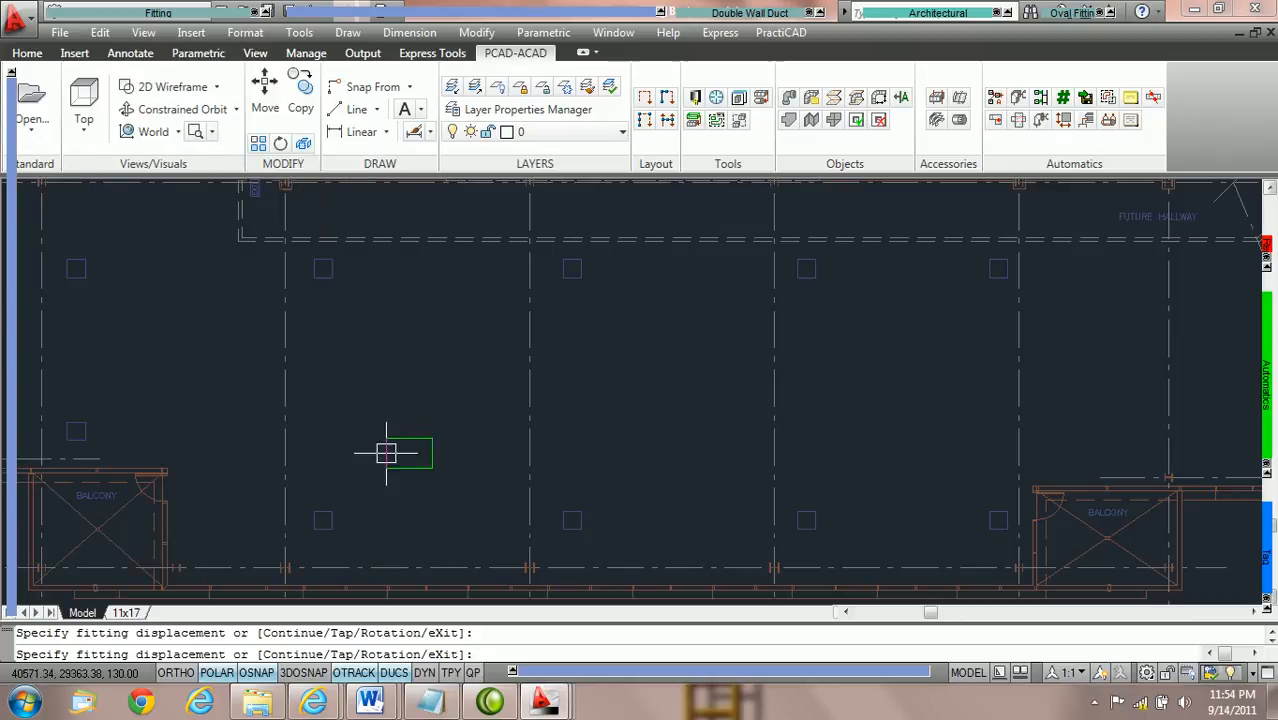
# Locate the duct with a From offset of 60 horizontally from the vertical grid line and orient it at 0°.
pyautogui.scroll(1, 357, 410)
pyautogui.moveTo(374, 354)
pyautogui.mouseDown(button='middle')
pyautogui.moveTo(397, 388)
pyautogui.moveTo(437, 379)
pyautogui.moveTo(406, 397)
pyautogui.moveTo(402, 422)
pyautogui.mouseUp(button='middle')
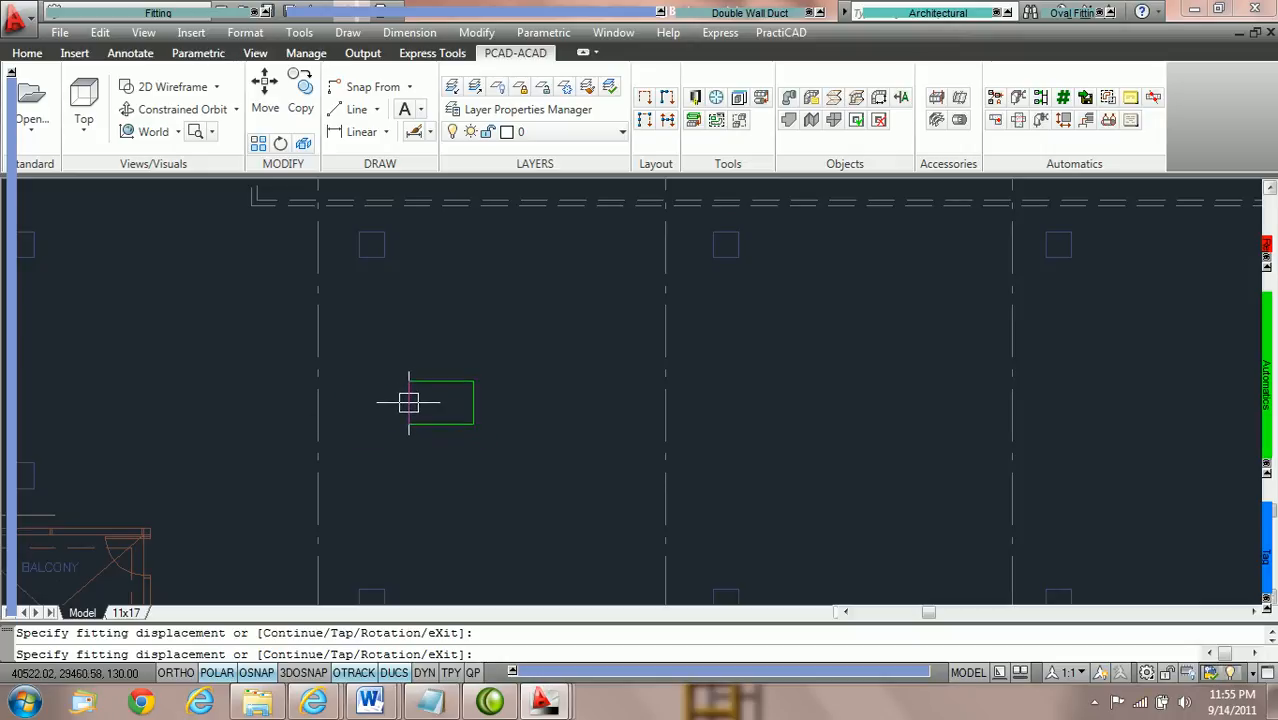
pyautogui.keyDown('shift'); pyautogui.rightClick(410, 401); pyautogui.keyUp('shift')
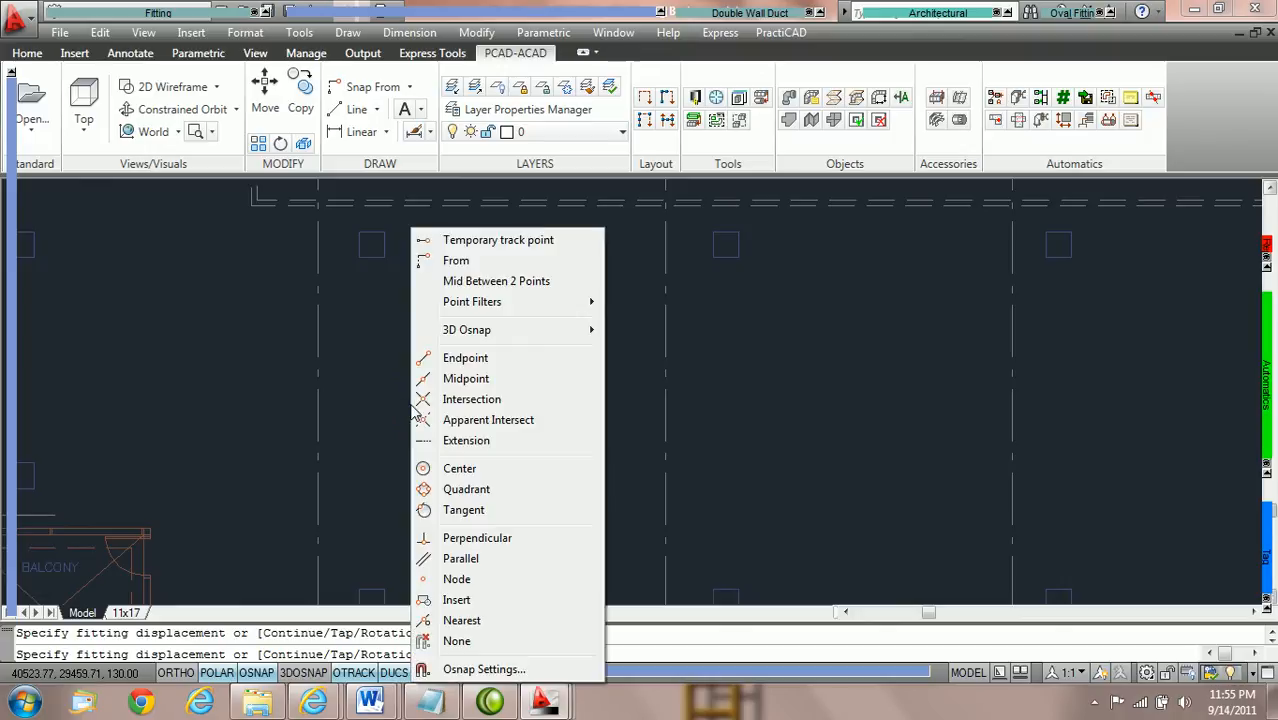
pyautogui.click(455, 262)
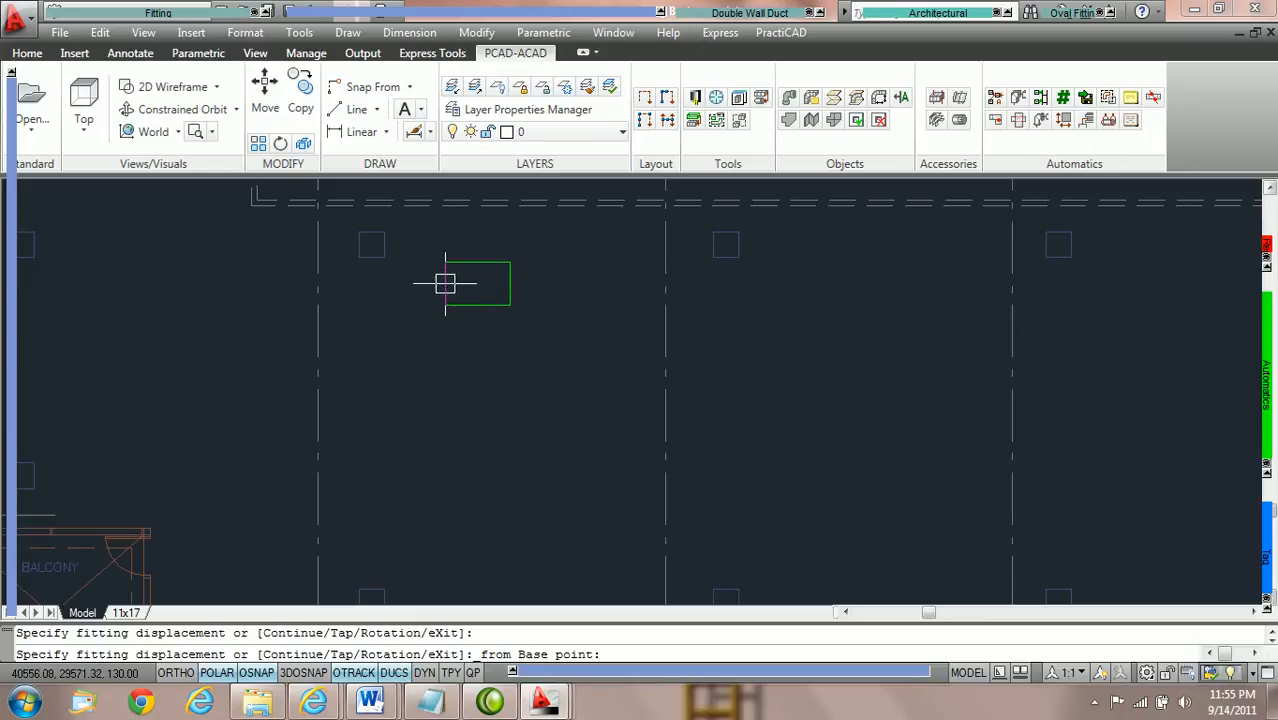
pyautogui.click(321, 405)
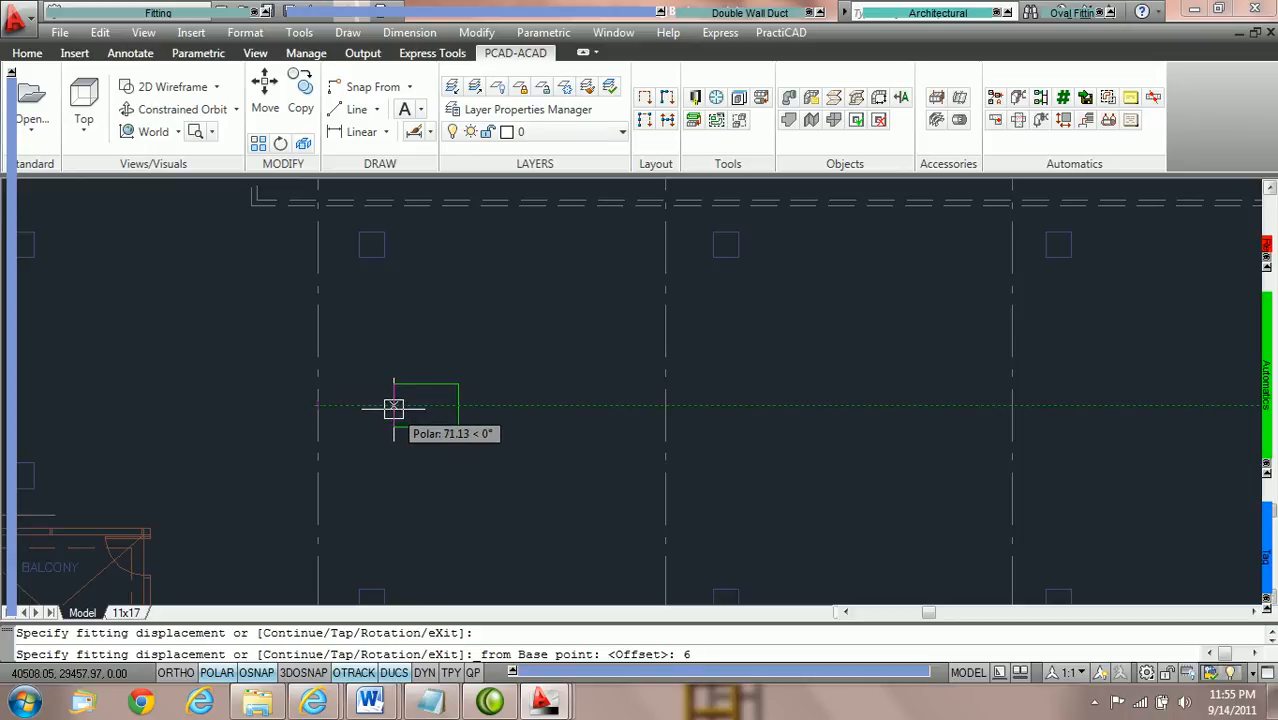
pyautogui.press('Return')
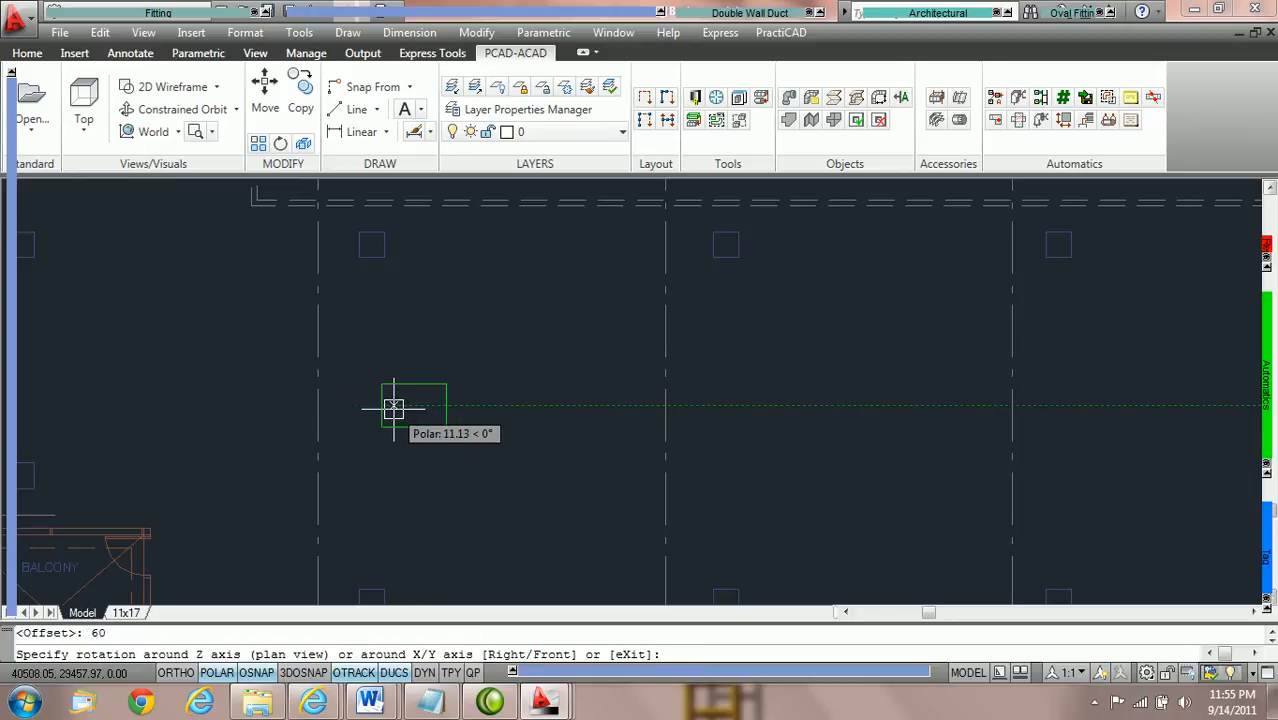
pyautogui.click(489, 406)
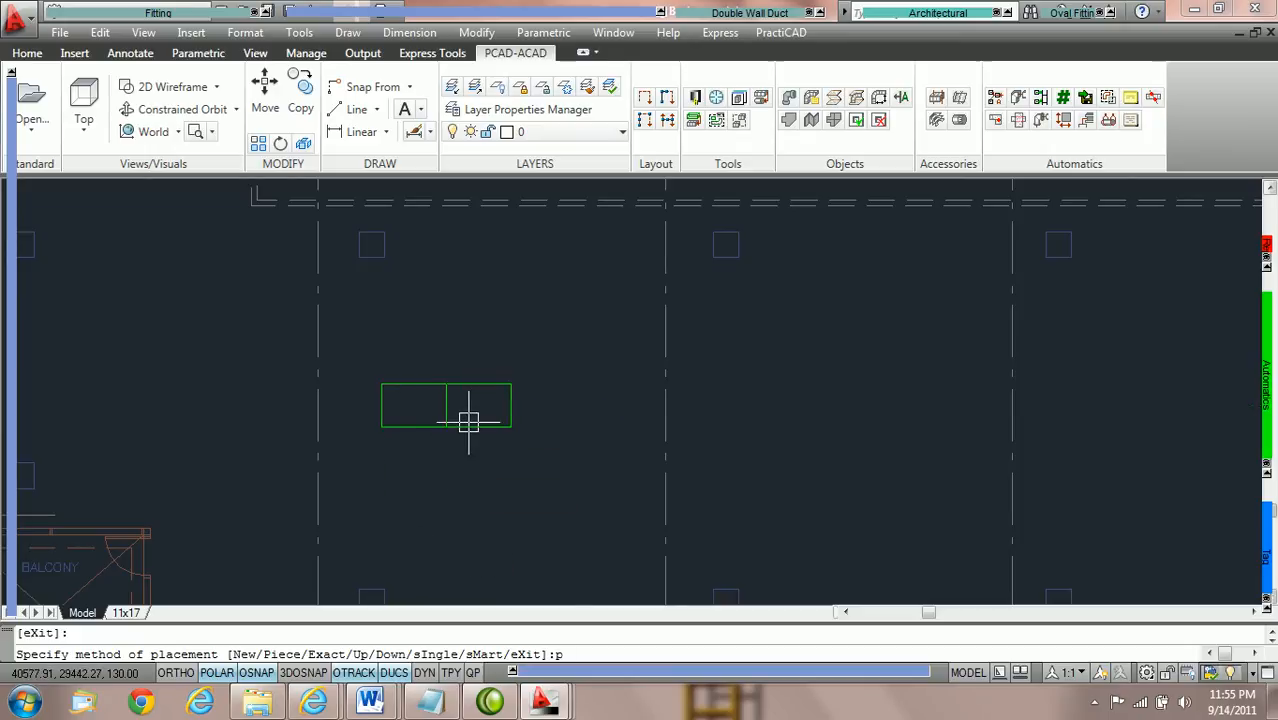
# Place the duct using the Piece method and end the fitting placement.
pyautogui.press('Return')
pyautogui.click(444, 361)
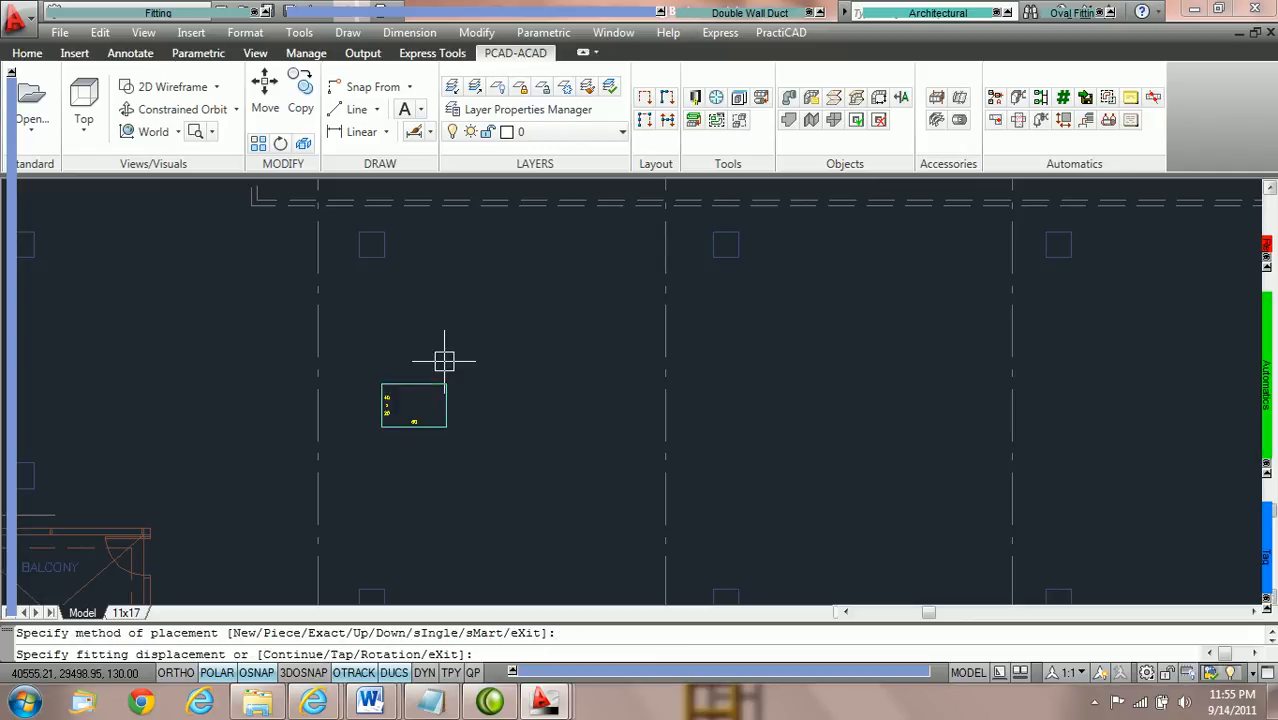
pyautogui.press('Escape')
# Select the placed 40 x 20 duct and set its bottom elevation to 10'.
pyautogui.scroll(5, 416, 362)
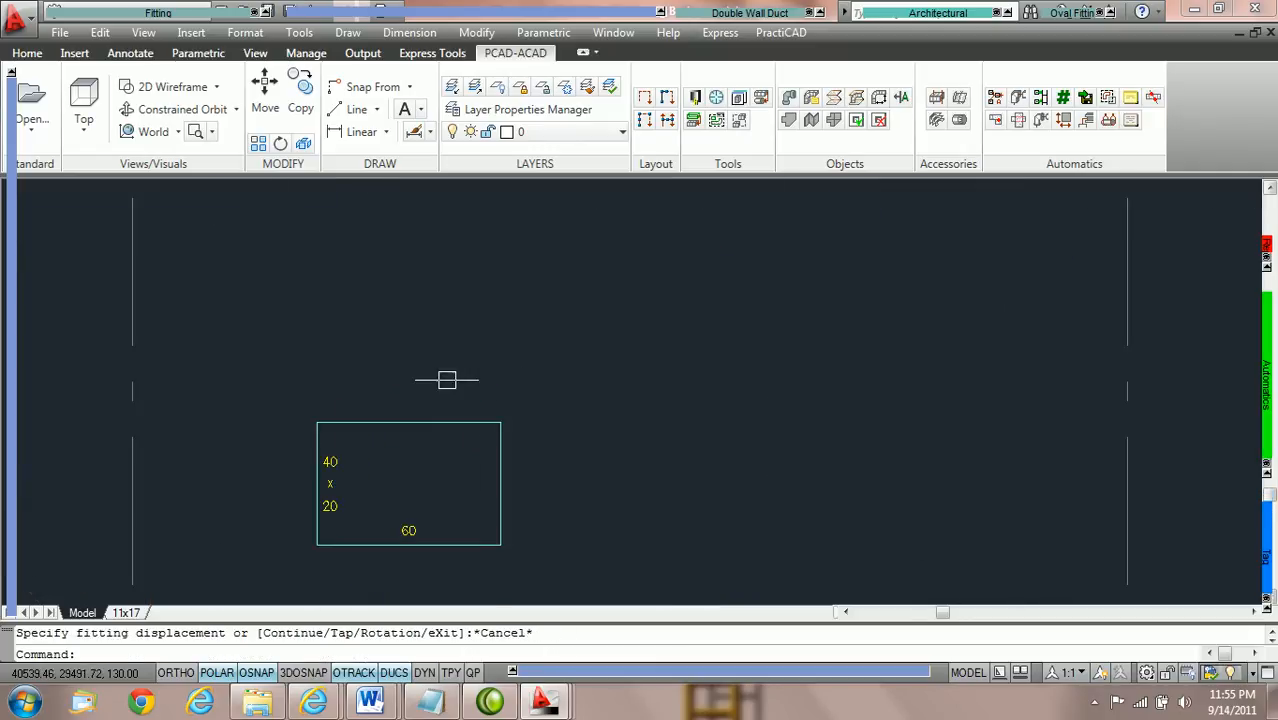
pyautogui.scroll(-2, 502, 430)
pyautogui.scroll(2, 519, 482)
pyautogui.moveTo(599, 476); pyautogui.dragTo(499, 371, button='middle')
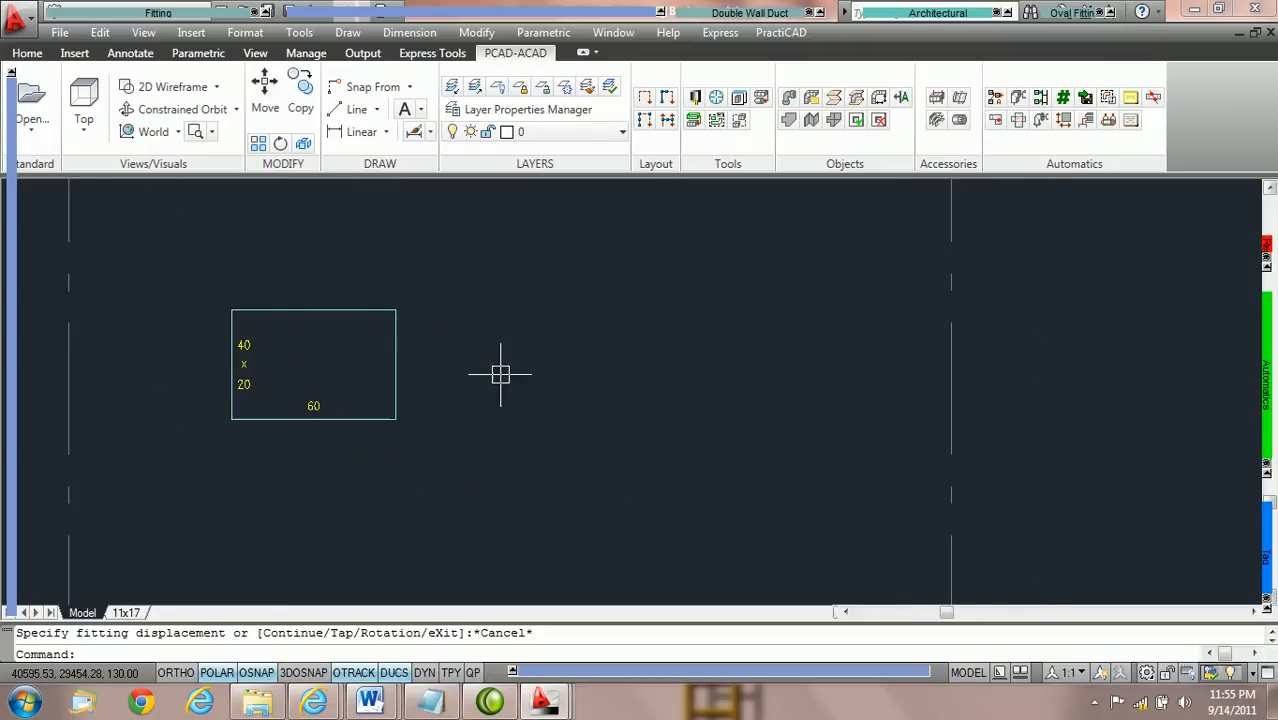
pyautogui.click(387, 422)
pyautogui.moveTo(8, 540)
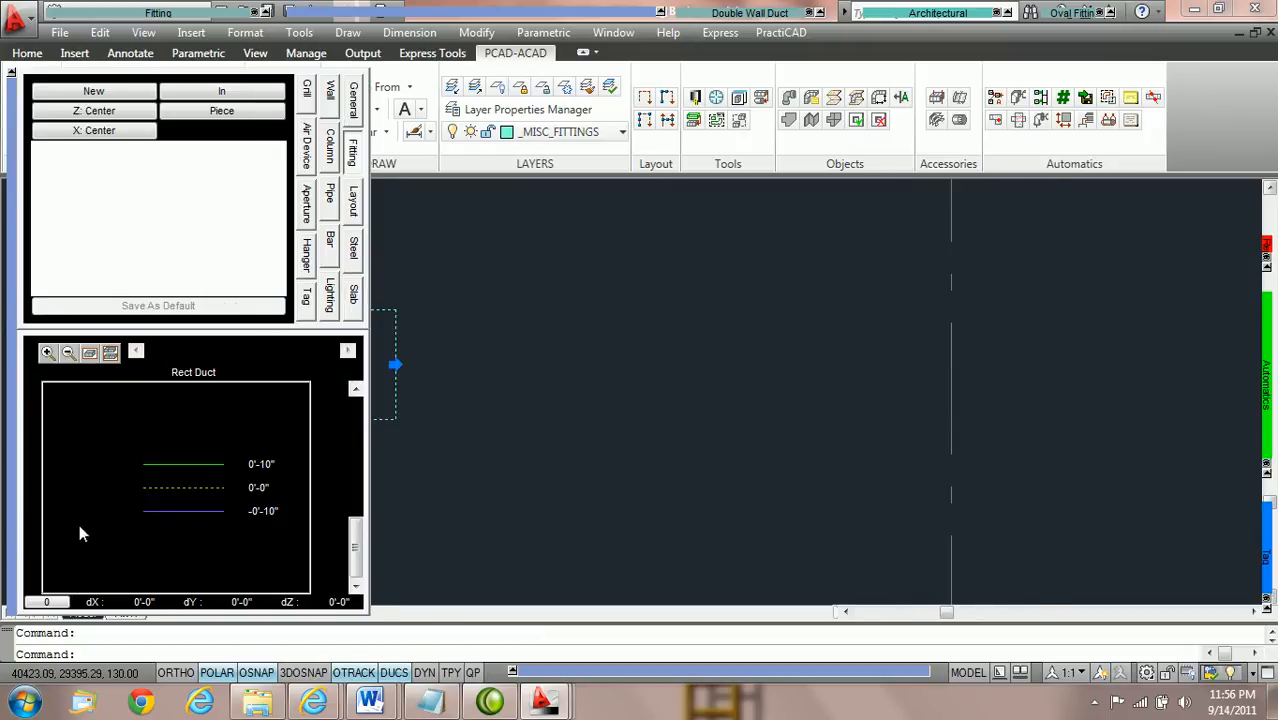
pyautogui.click(270, 511)
pyautogui.write("10'")
pyautogui.press('Return')
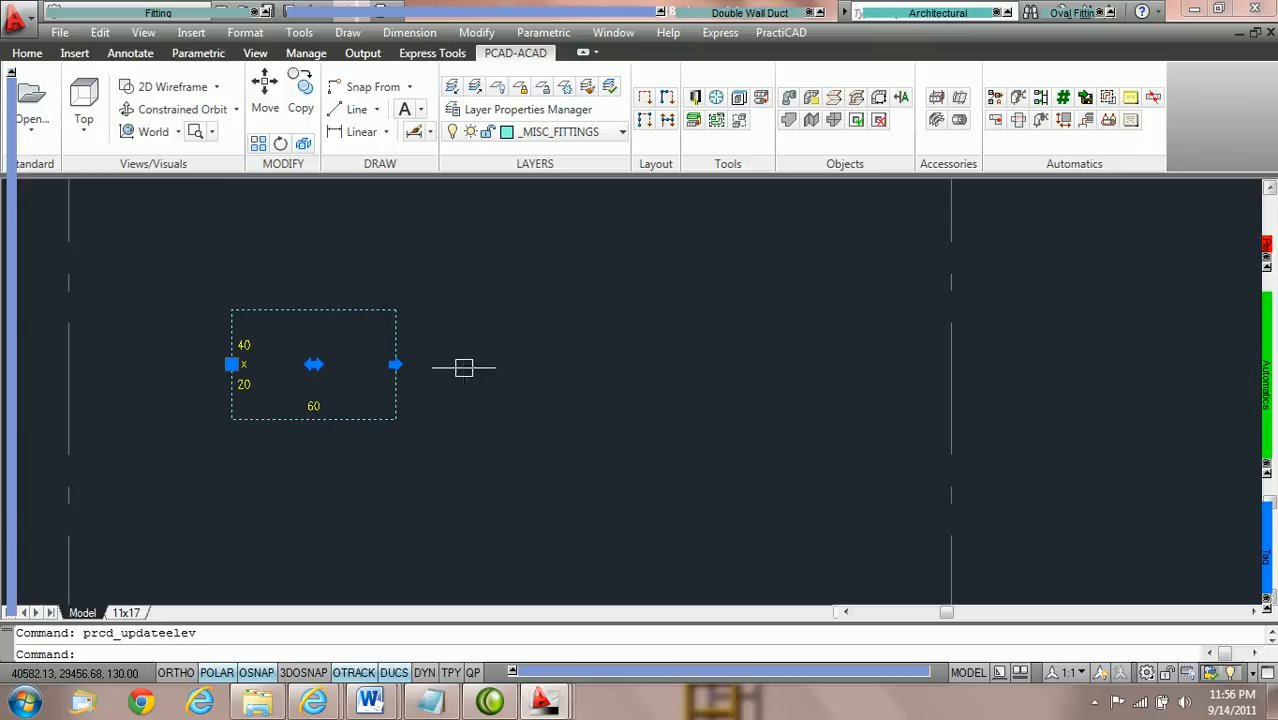
# Deselect the 40 x 20 duct, reselect it with a crossing window and erase it.
pyautogui.moveTo(472, 356); pyautogui.dragTo(479, 373, button='middle')
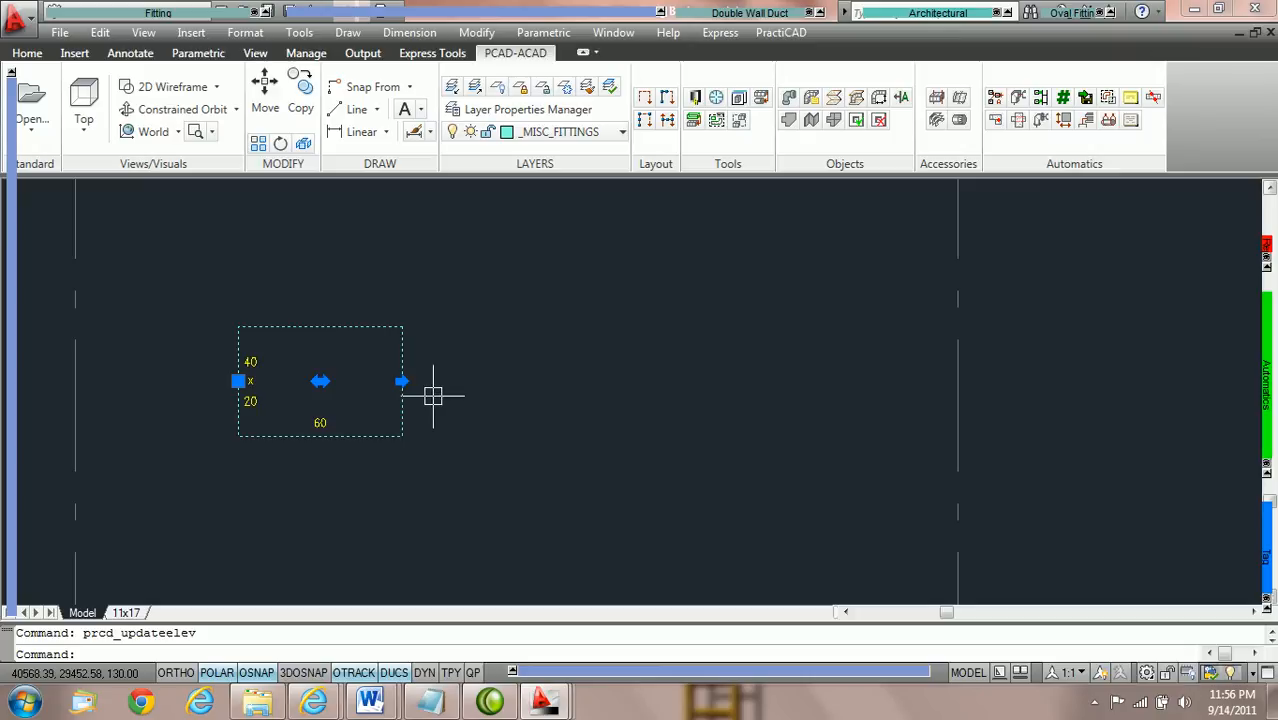
pyautogui.press('Escape')
pyautogui.scroll(-2, 457, 409)
pyautogui.click(473, 451)
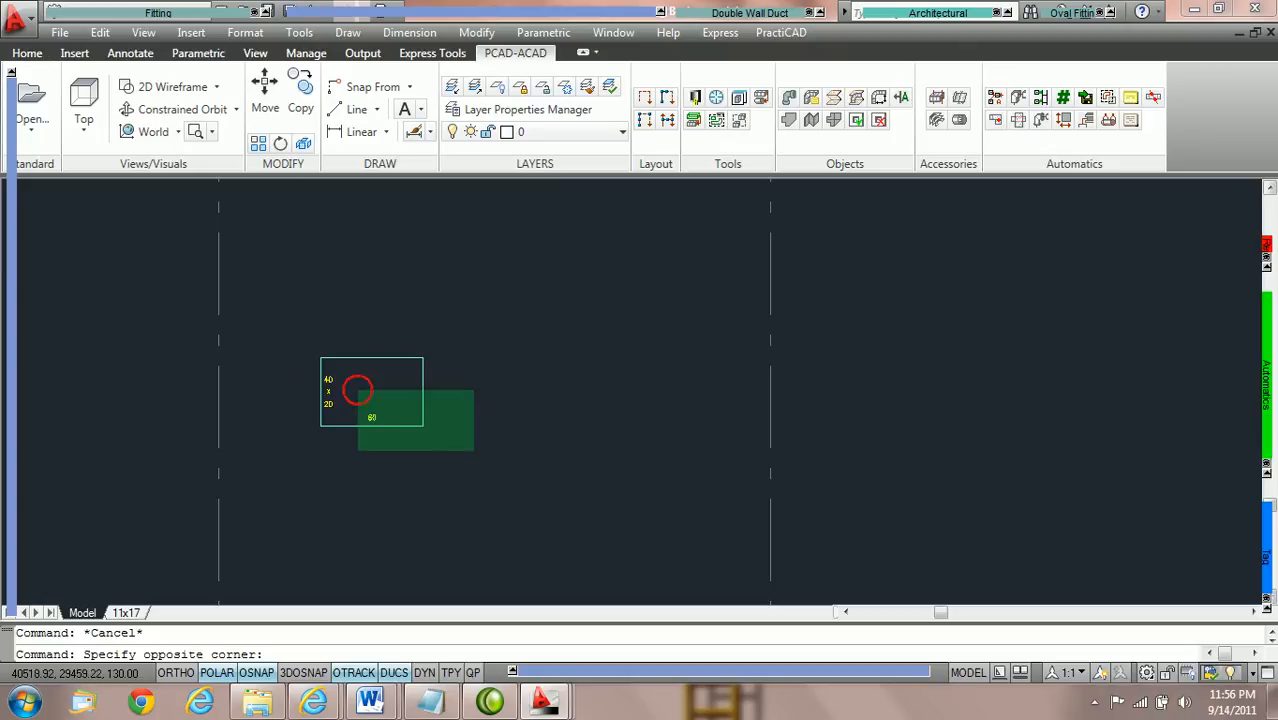
pyautogui.click(294, 329)
pyautogui.press('Delete')
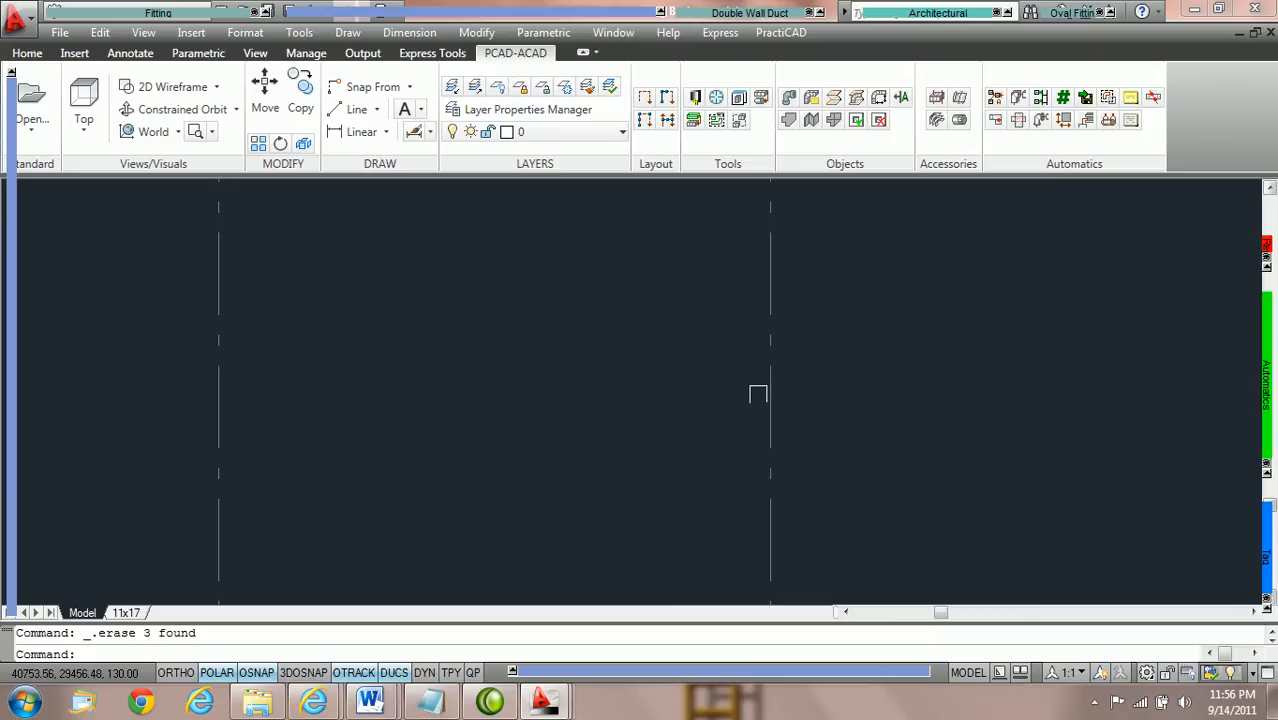
# Turn Replace Z on and start a new rectangular duct with its bottom elevation set to 10'.
pyautogui.moveTo(1254, 418)
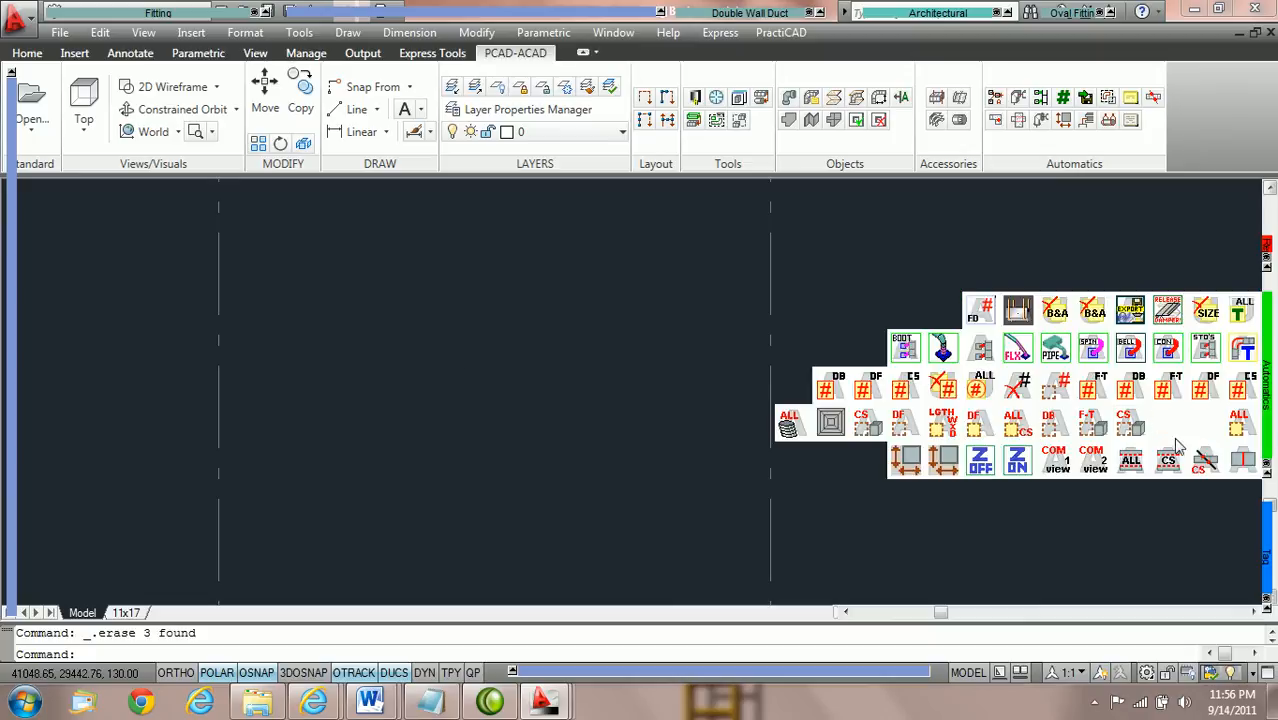
pyautogui.click(1017, 470)
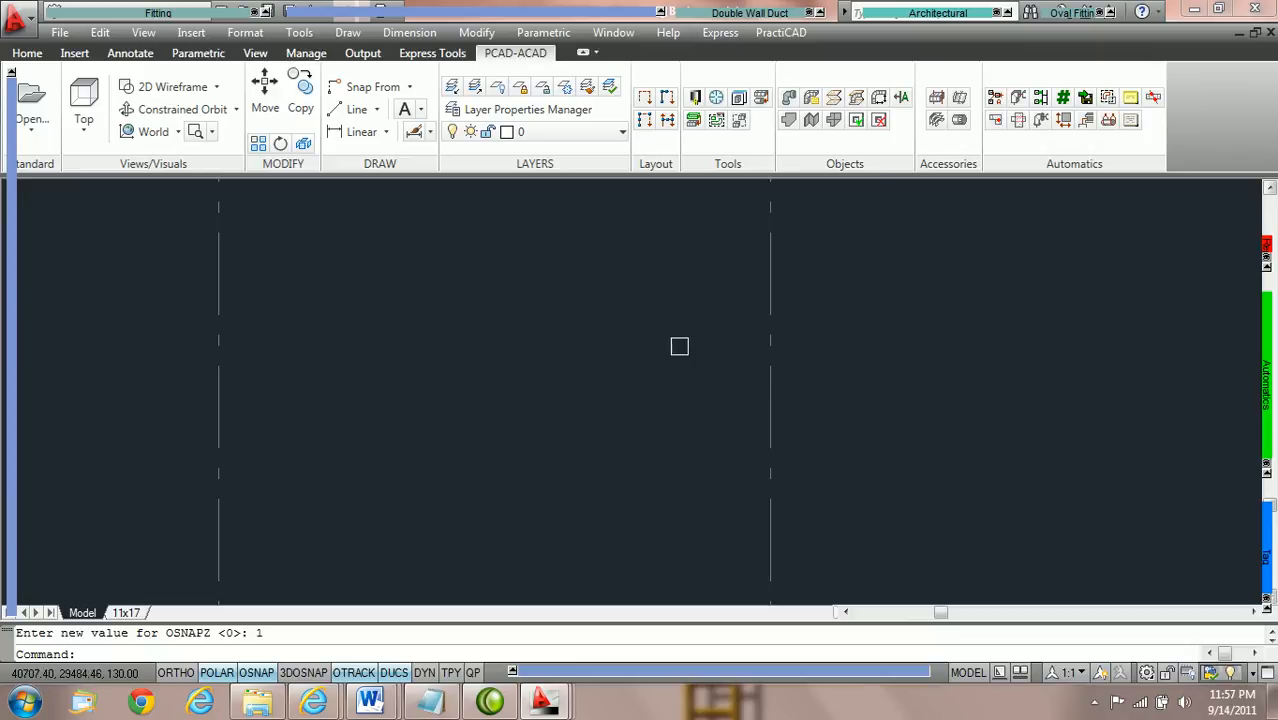
pyautogui.moveTo(122, 20)
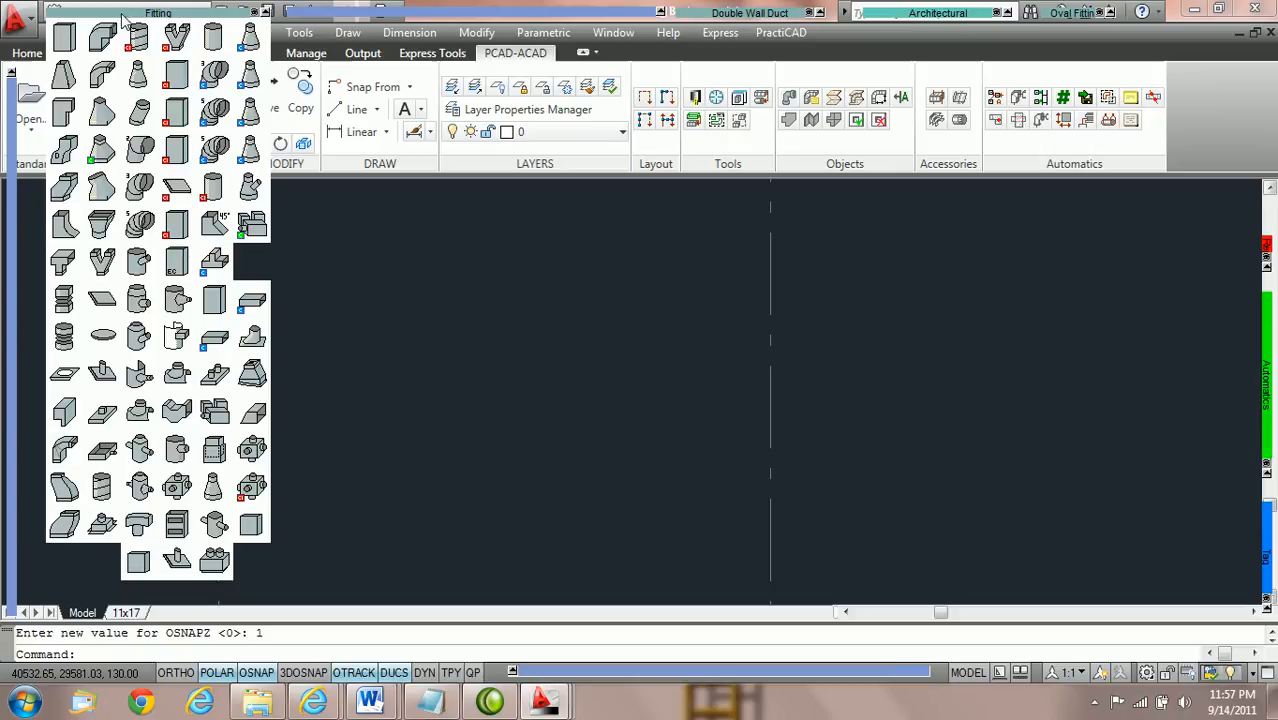
pyautogui.click(66, 37)
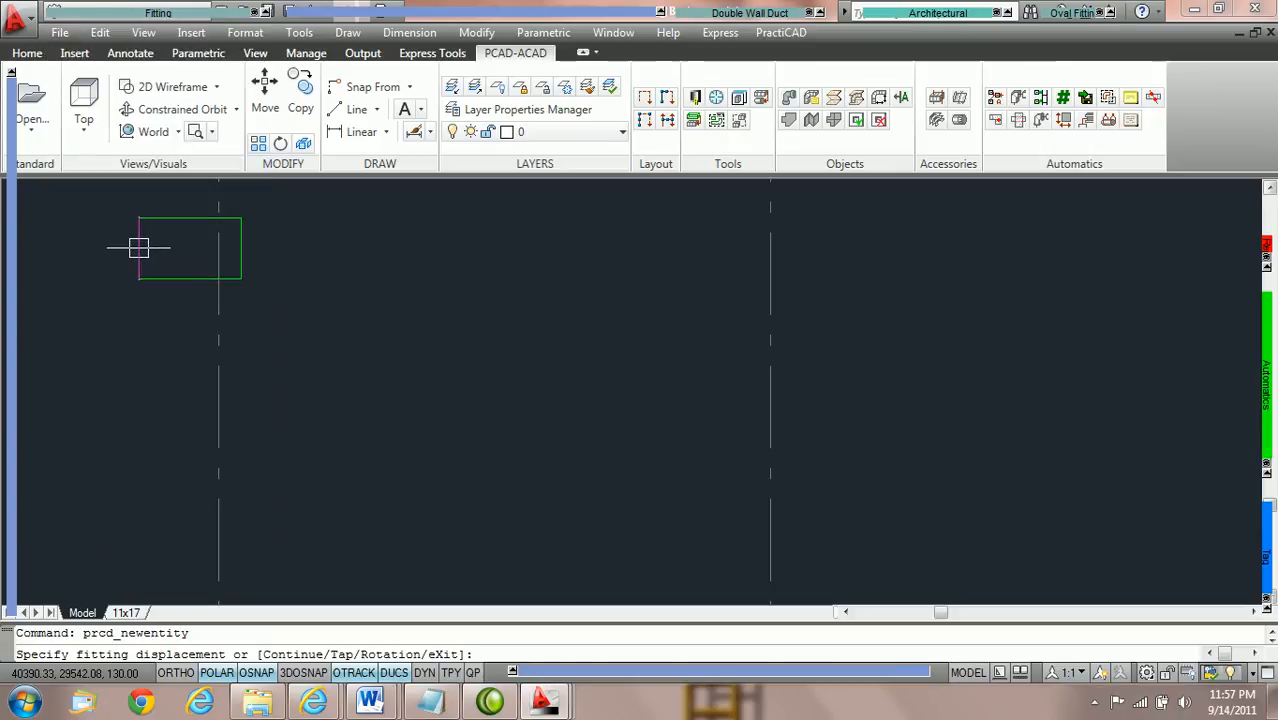
pyautogui.moveTo(10, 424)
pyautogui.click(276, 513)
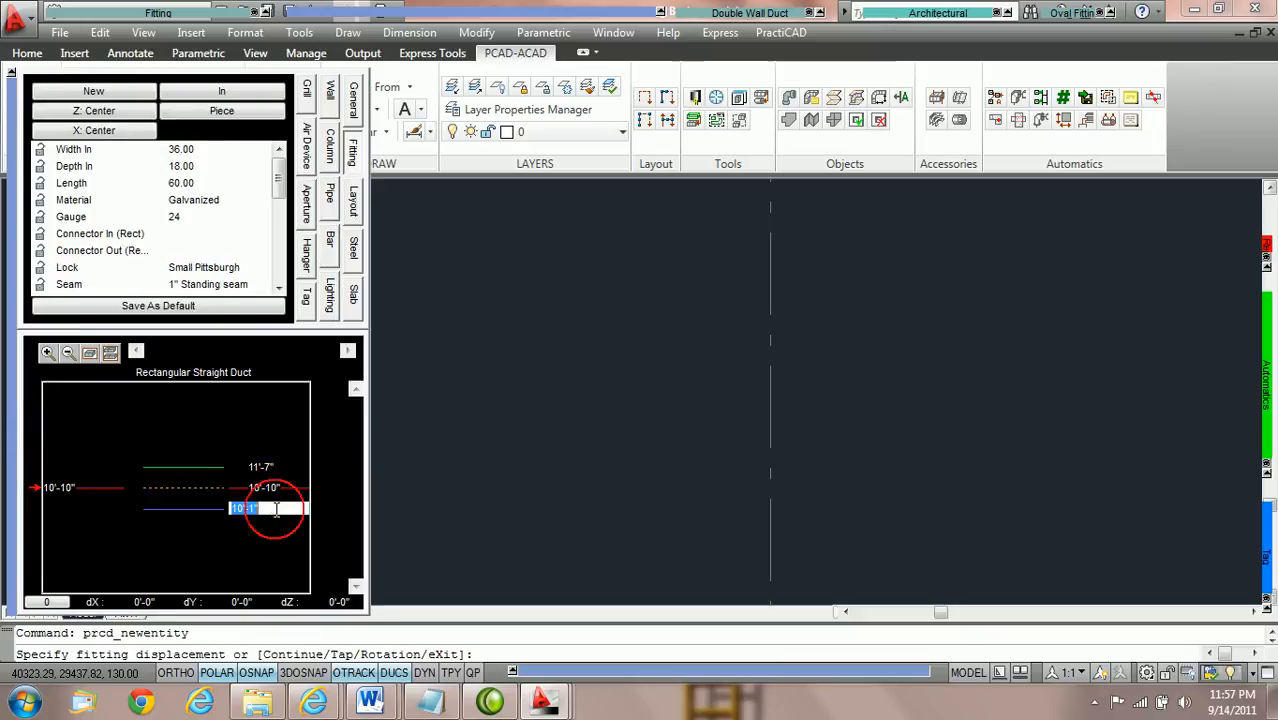
pyautogui.write('1')
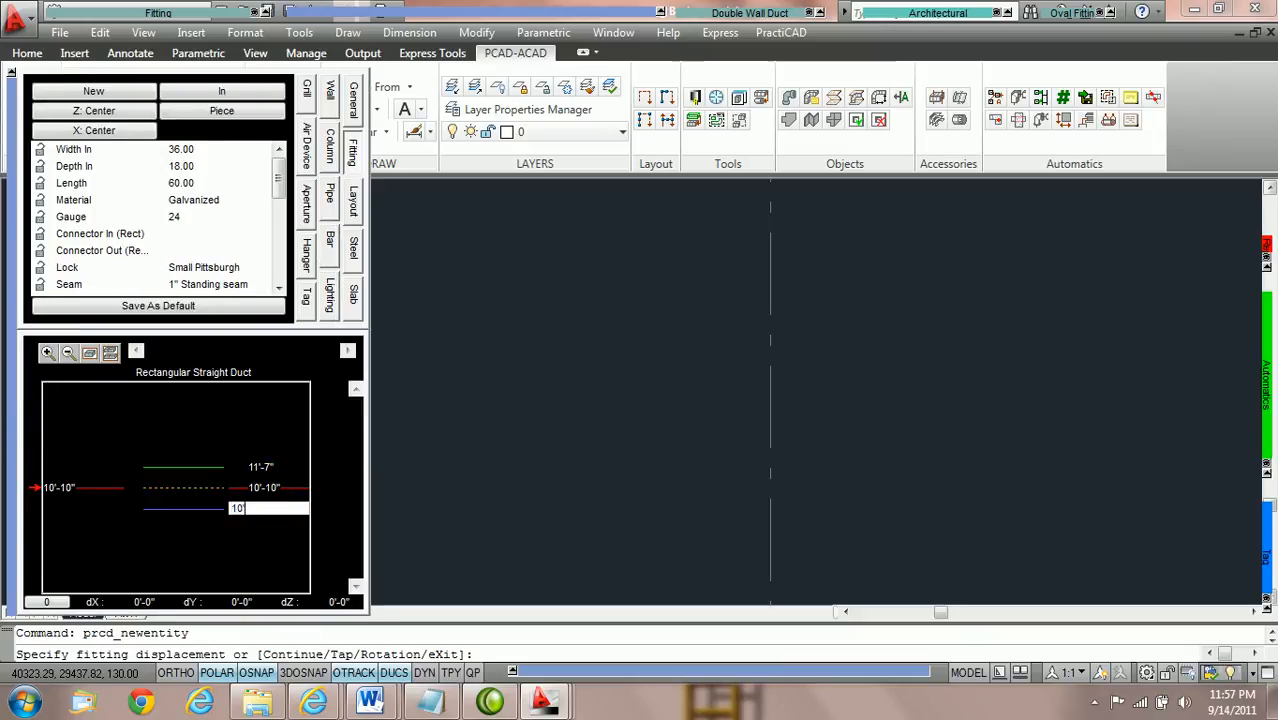
pyautogui.press('Return')
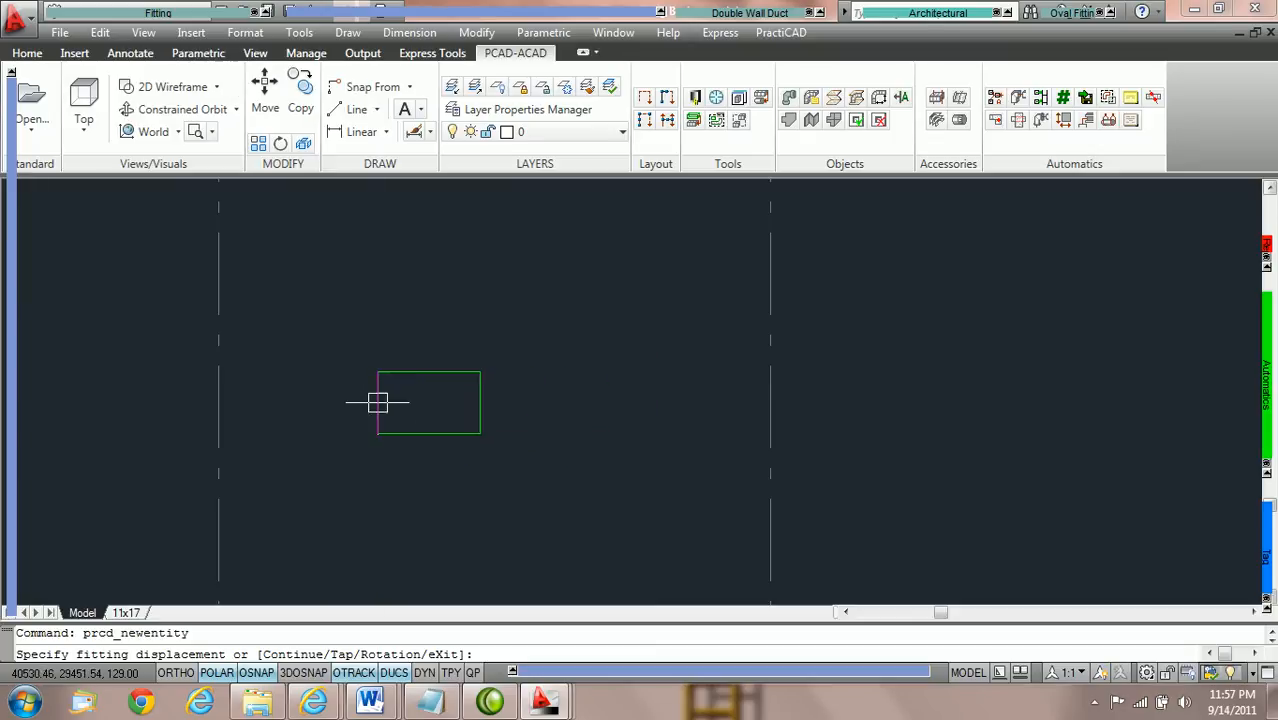
# Place the 36 x 18 duct horizontally with a From offset of 60 from a point on the left grid line, and end the placement.
pyautogui.keyDown('shift'); pyautogui.rightClick(337, 371); pyautogui.keyUp('shift')
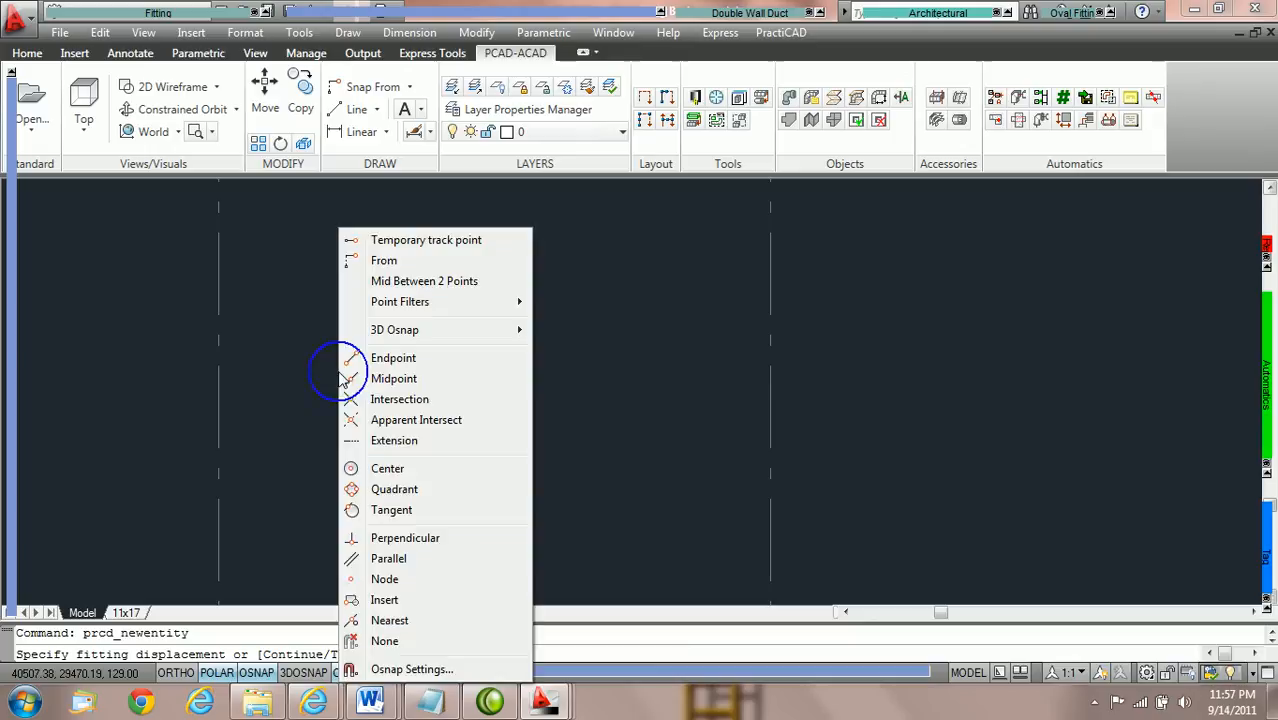
pyautogui.click(386, 262)
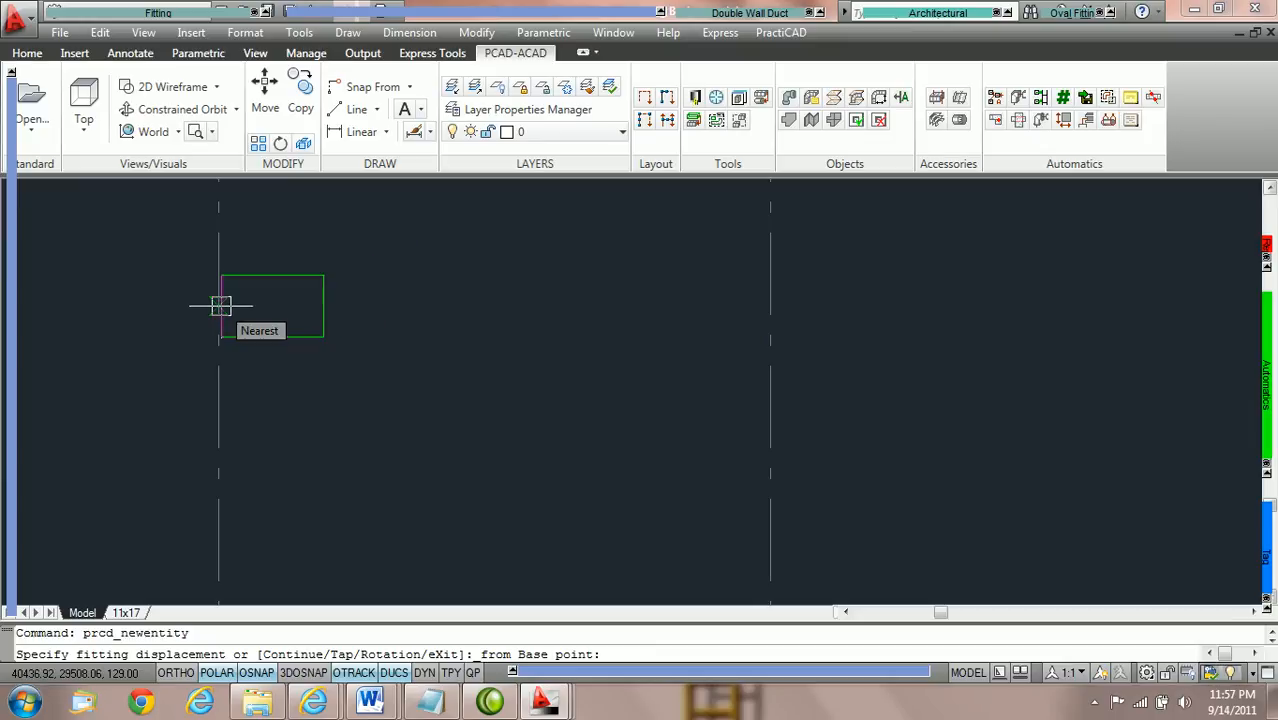
pyautogui.click(221, 306)
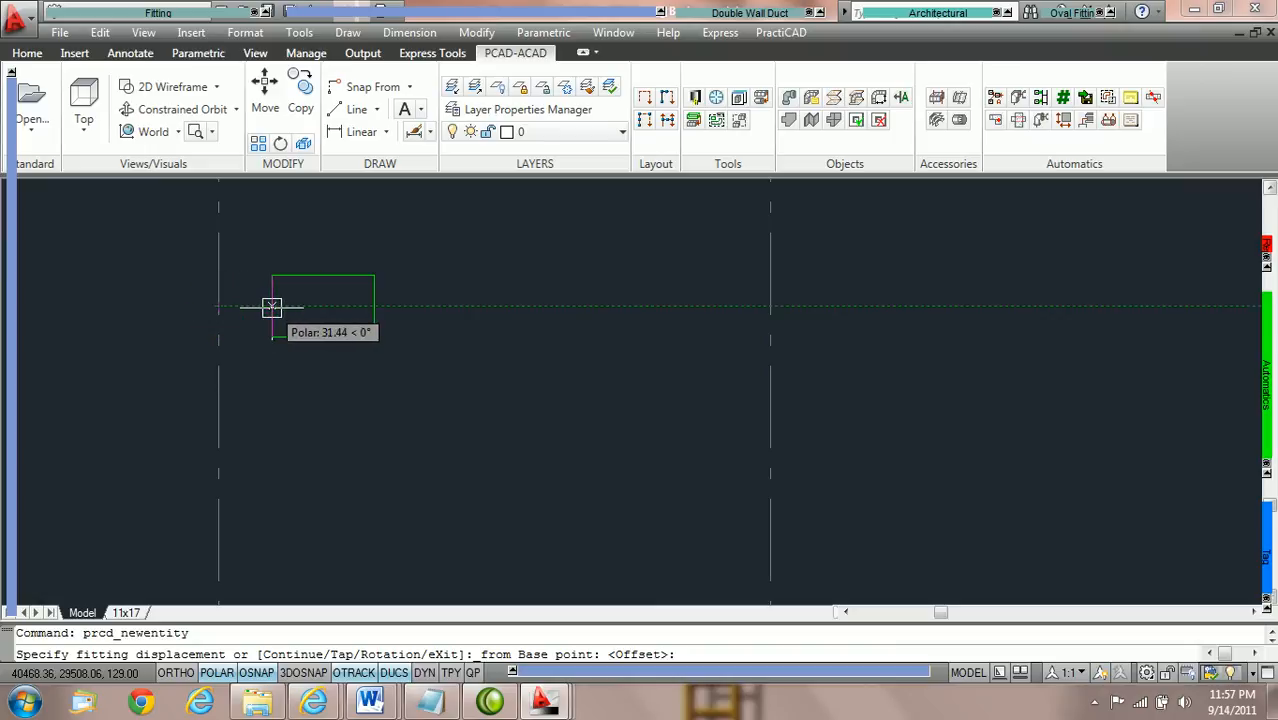
pyautogui.write('60')
pyautogui.press('Return')
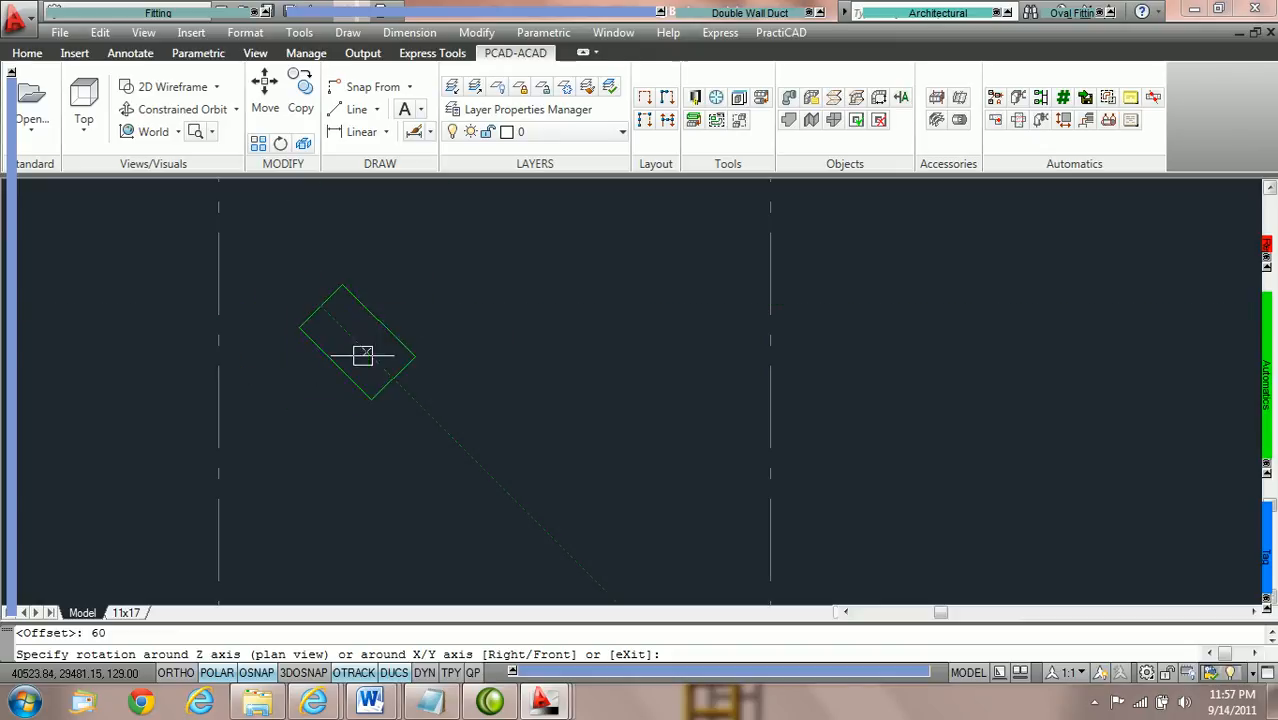
pyautogui.click(393, 297)
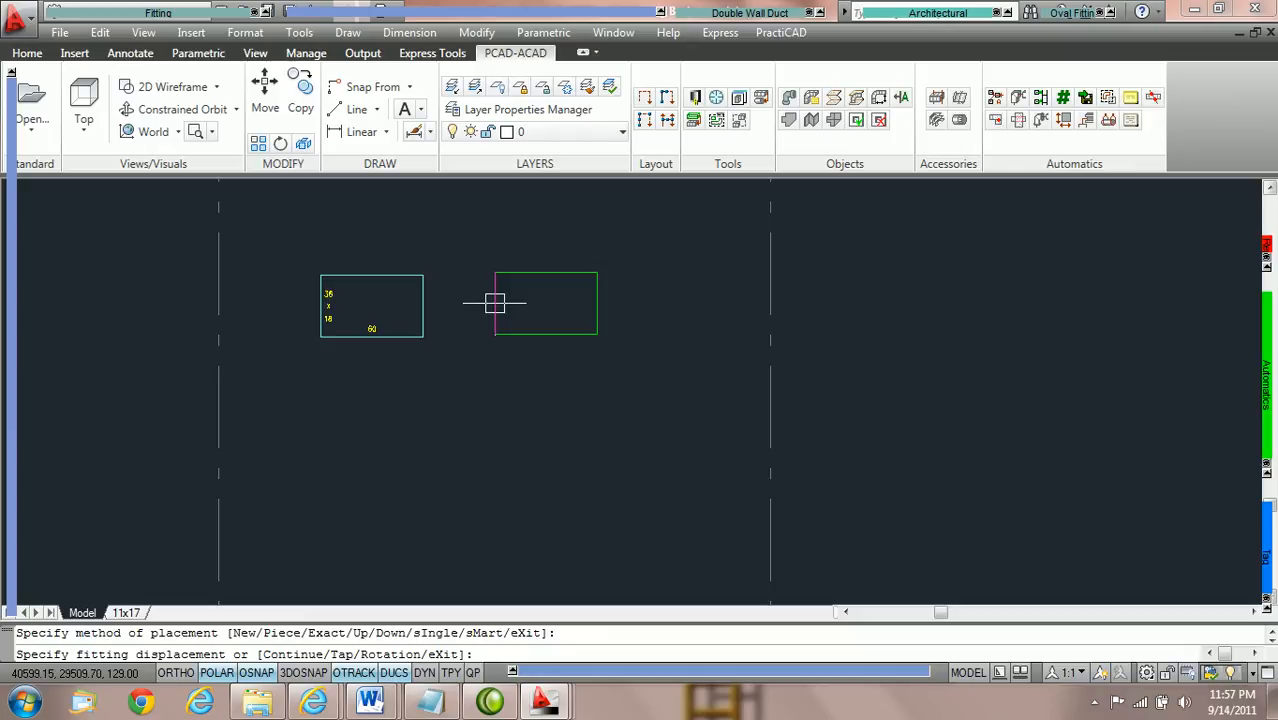
pyautogui.press('Escape')
# Select the placed 36 x 18 duct to check its elevation in the properties, and deselect it.
pyautogui.scroll(2, 416, 280)
pyautogui.click(394, 274)
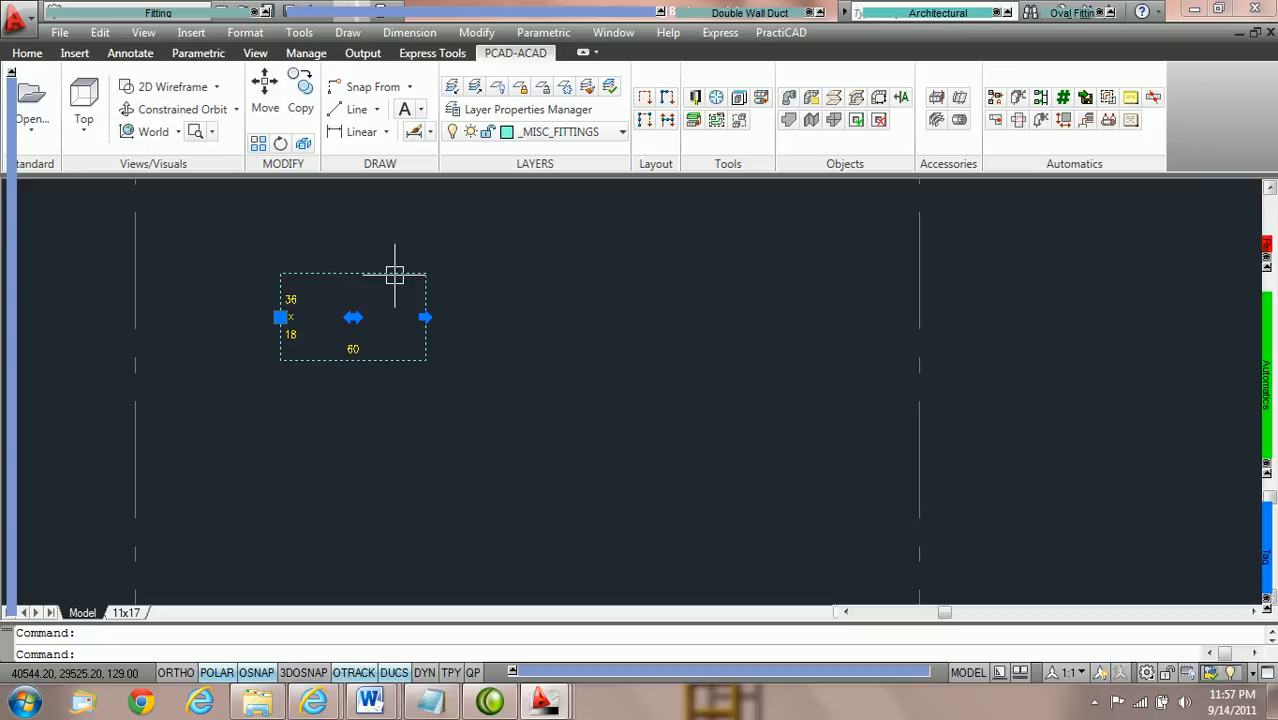
pyautogui.moveTo(6, 505)
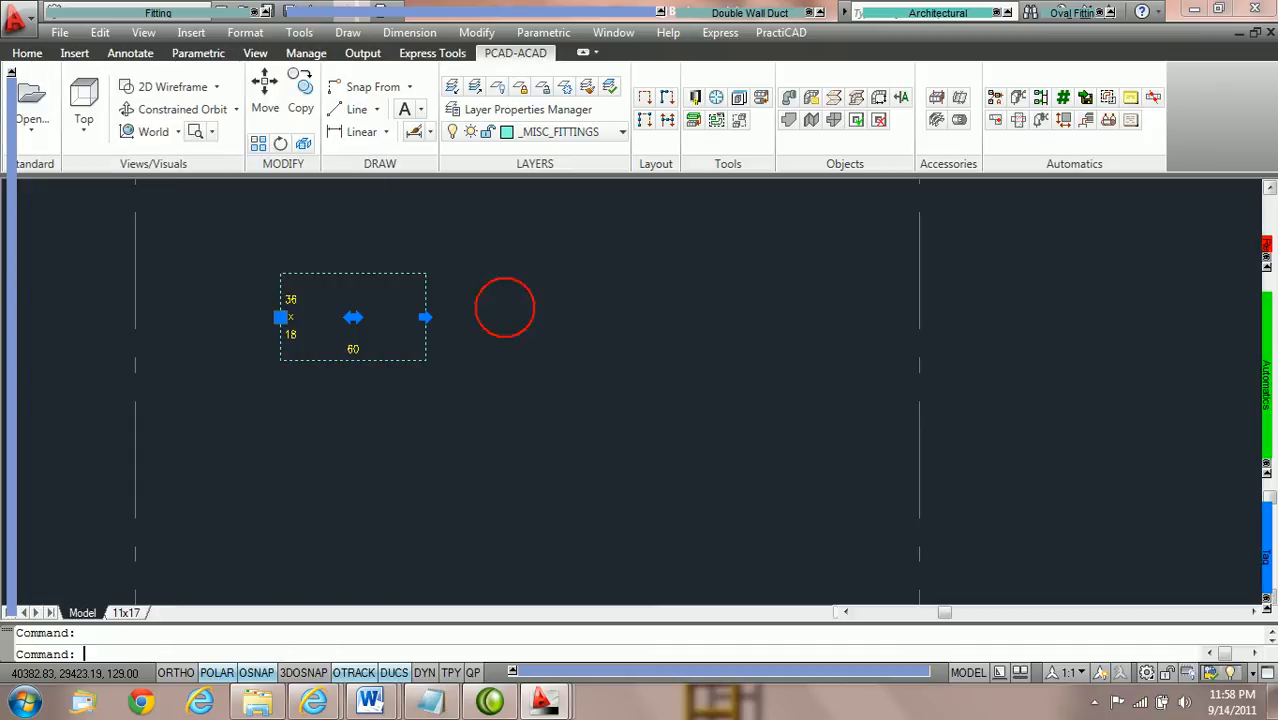
pyautogui.press('Escape')
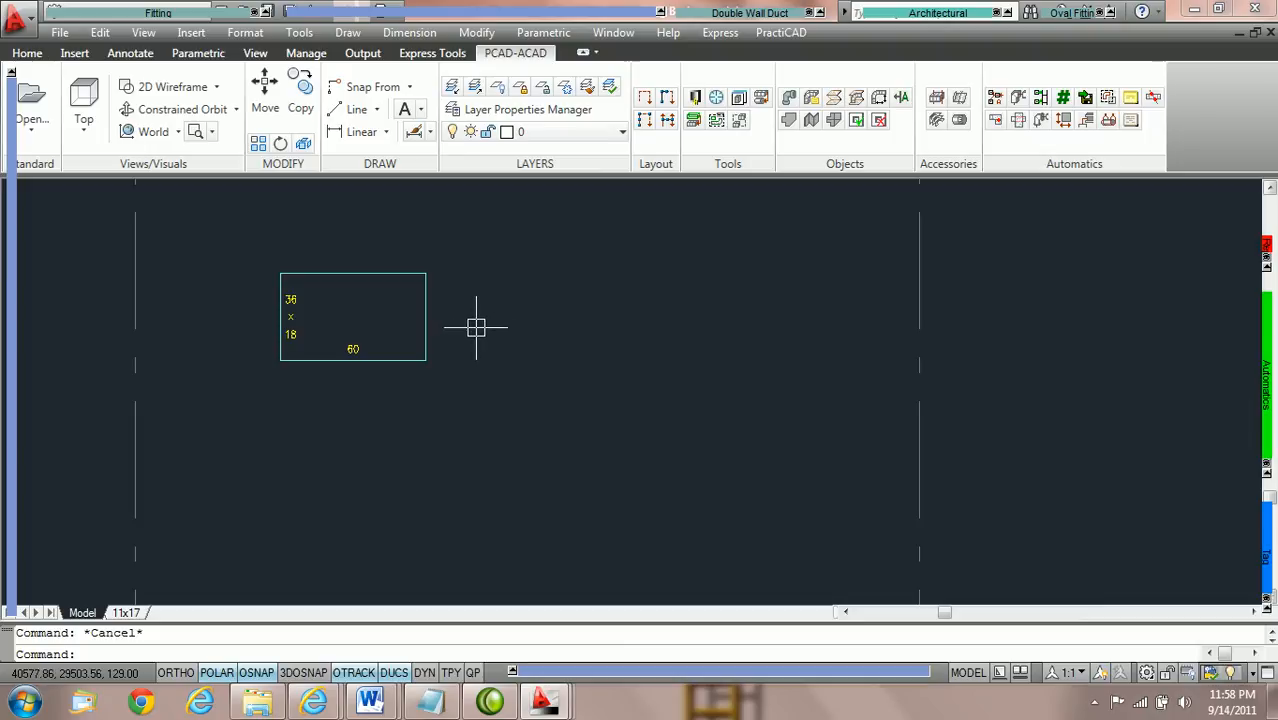
# Turn Replace Z off by setting OSNAPZ to 0.
pyautogui.moveTo(488, 323); pyautogui.dragTo(491, 382, button='middle')
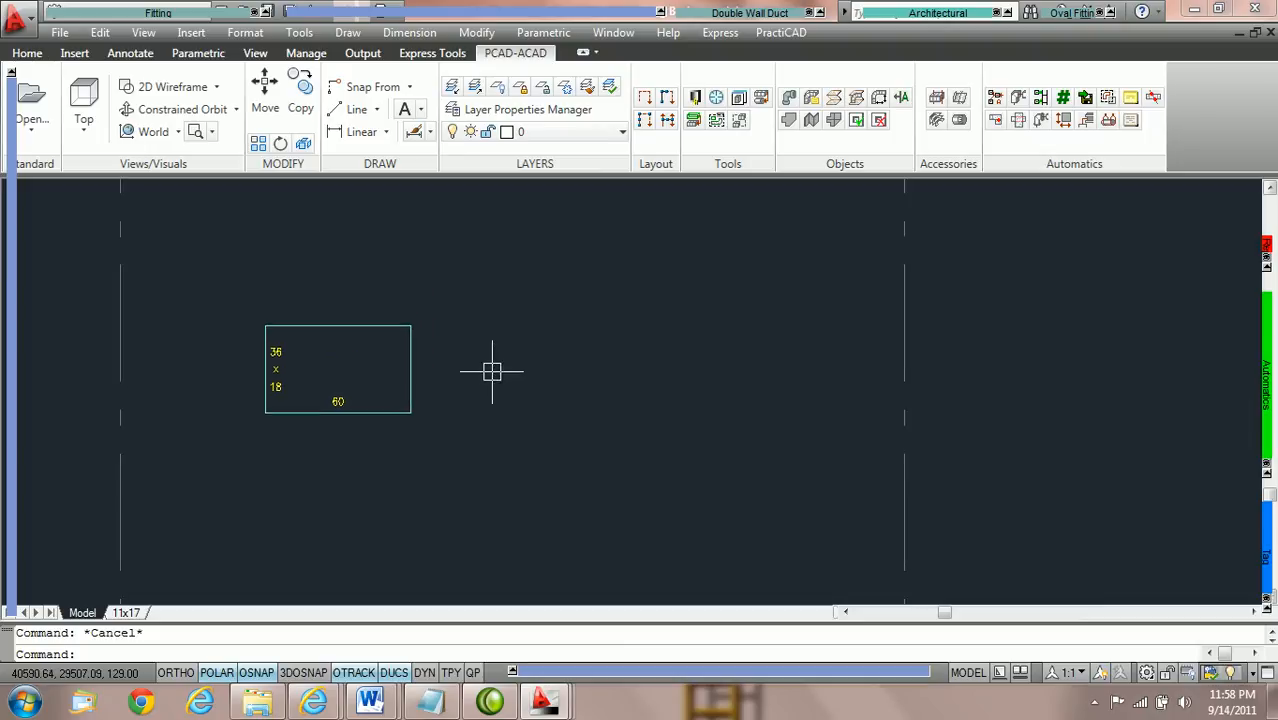
pyautogui.moveTo(1268, 394)
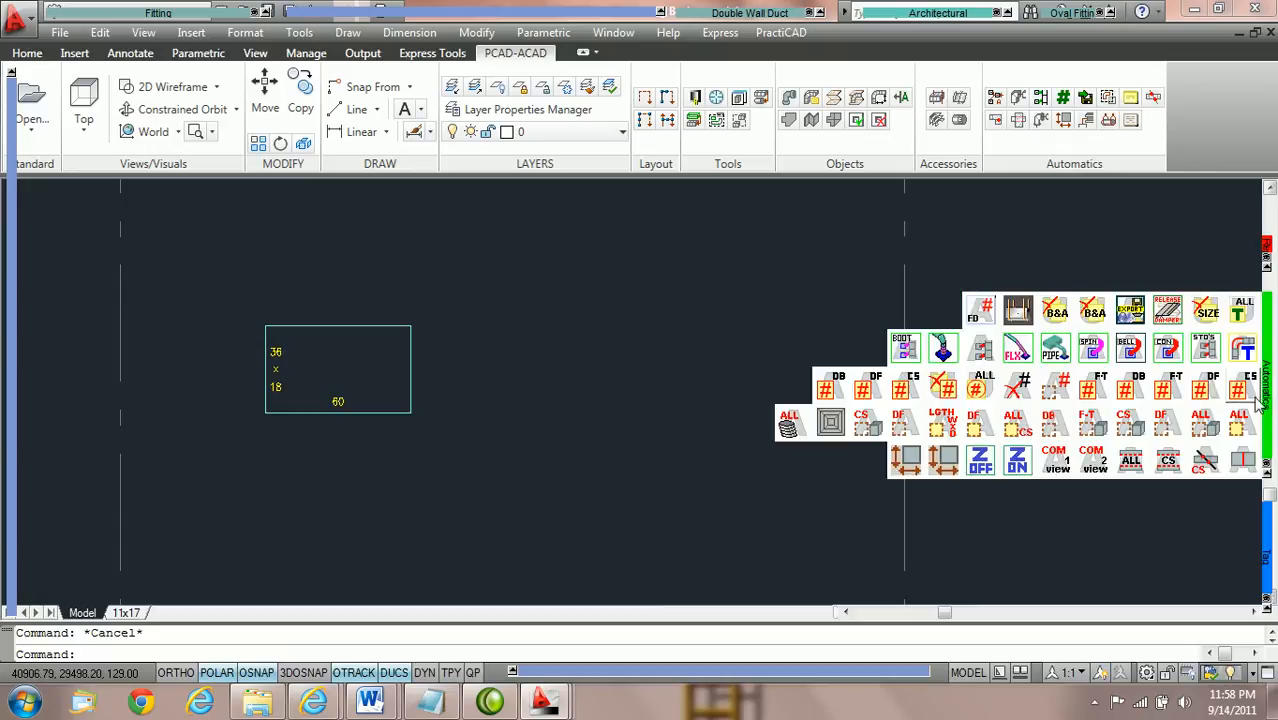
pyautogui.click(979, 462)
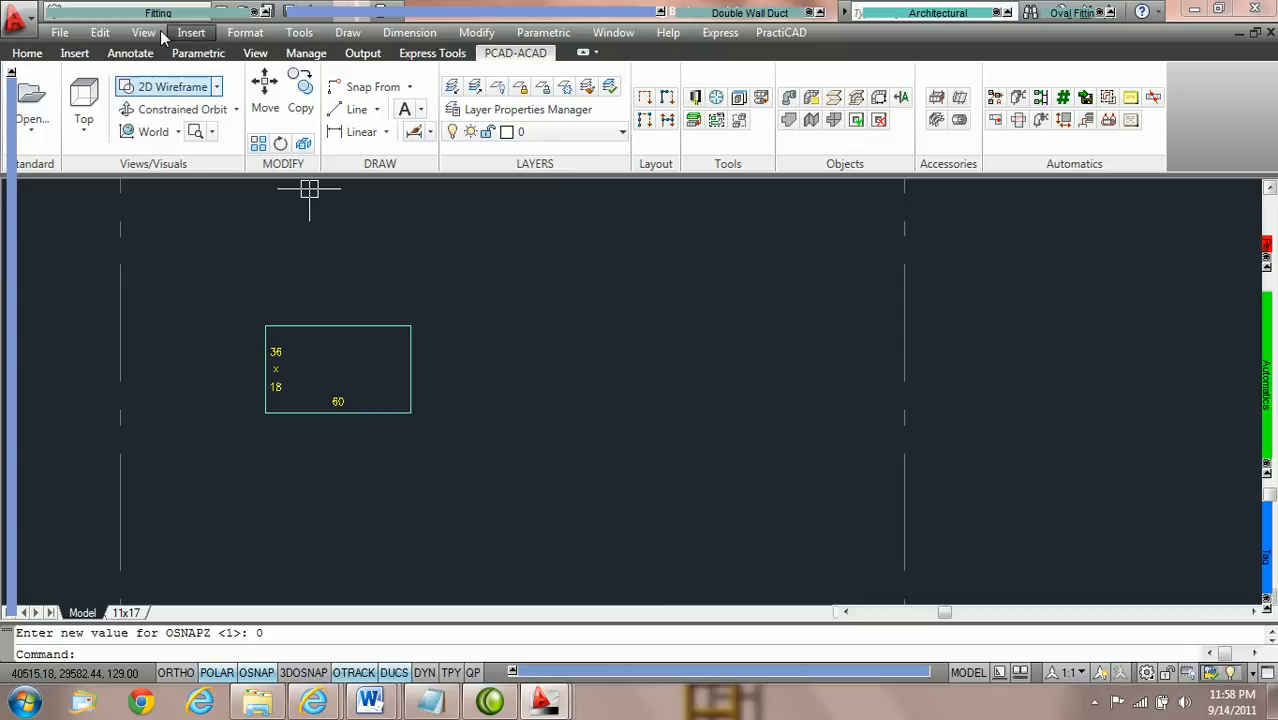
# Place a second 36 x 18 rectangular duct in line at the right end of the existing duct, and end the placement.
pyautogui.moveTo(158, 12)
pyautogui.click(68, 36)
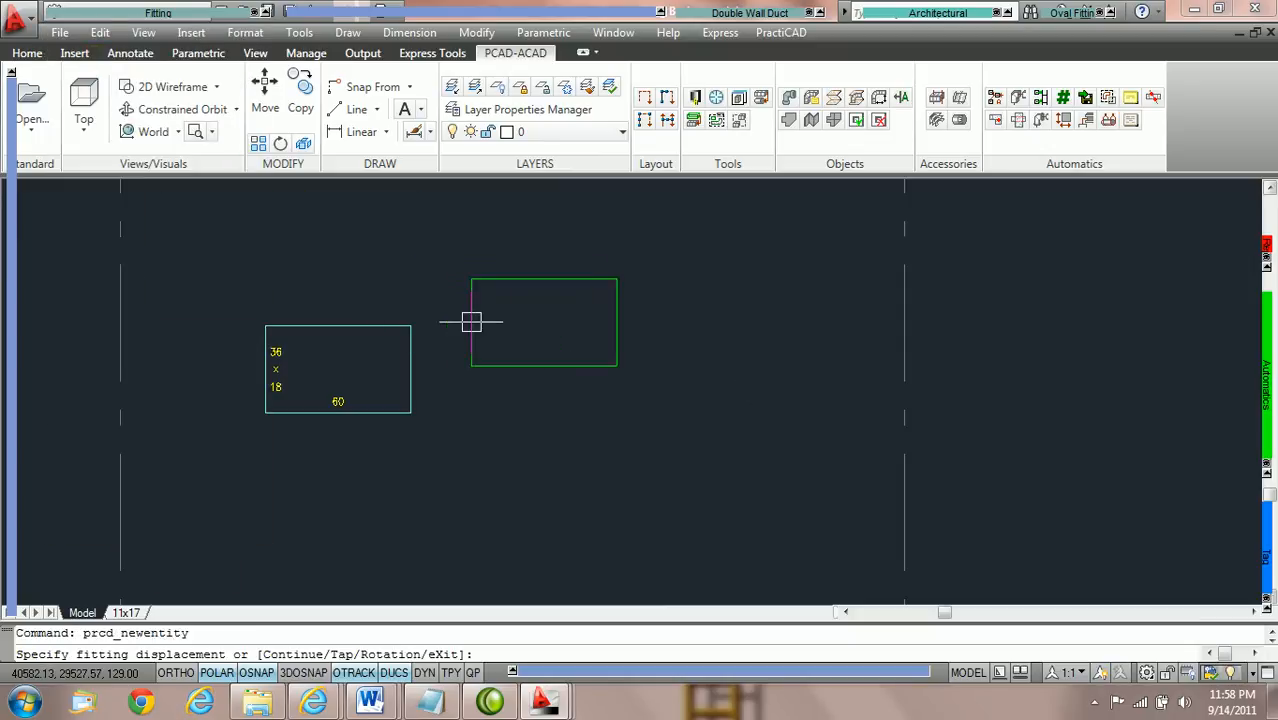
pyautogui.click(411, 370)
pyautogui.click(479, 363)
pyautogui.press('Escape')
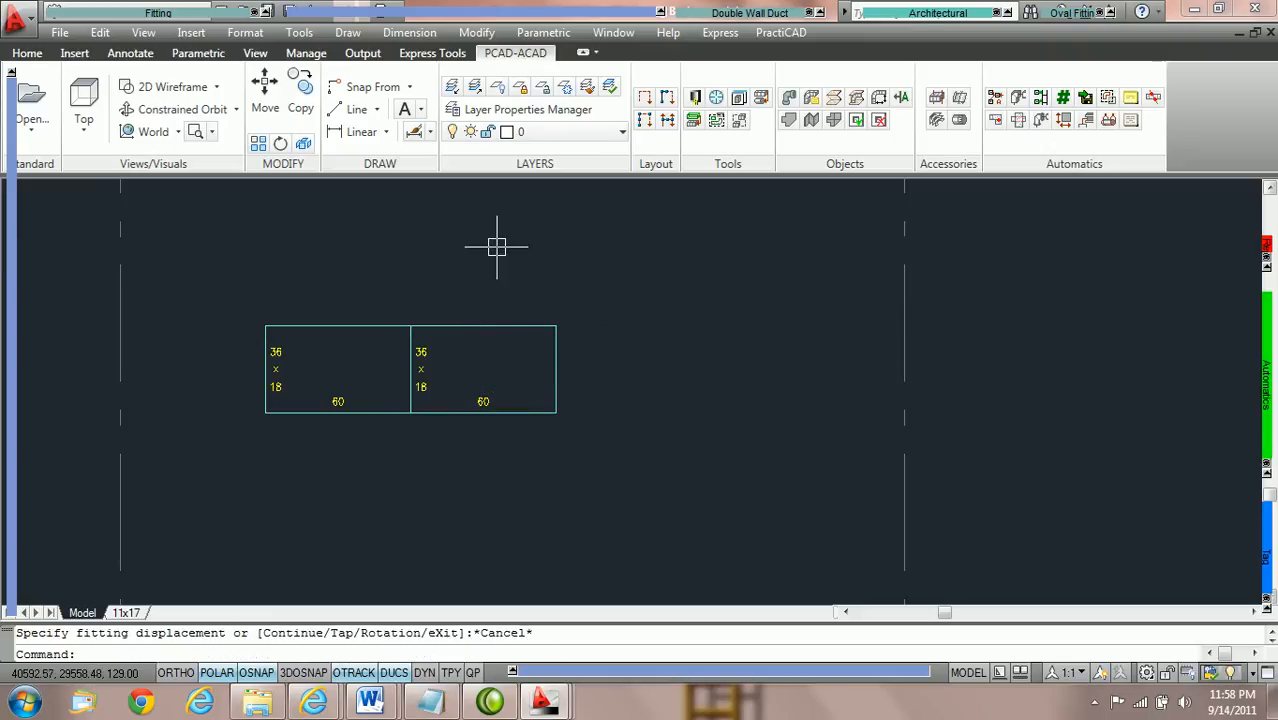